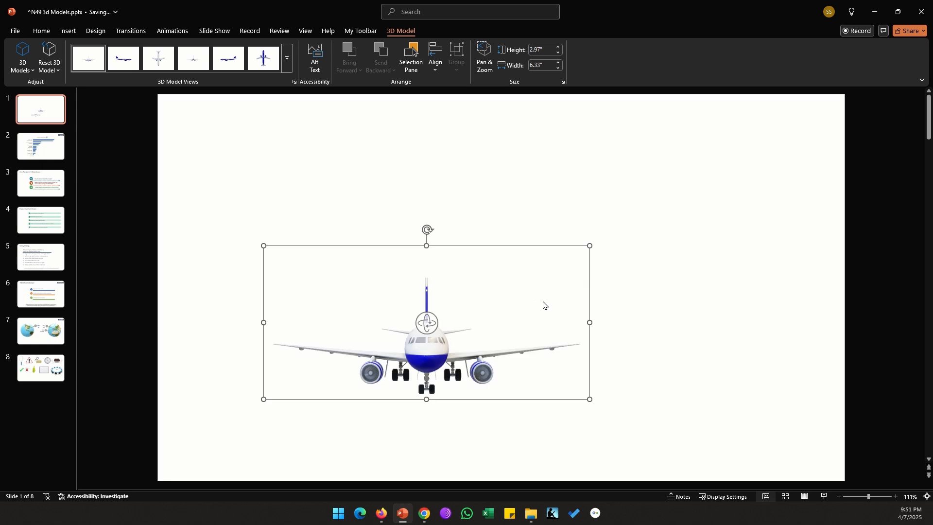
Step: Enlarge the airplane model centred on the slide and turn it to an angled side view with its nose facing right
{"action": "left_click_drag", "start_coordinate": [597, 241], "coordinate": [689, 168]}
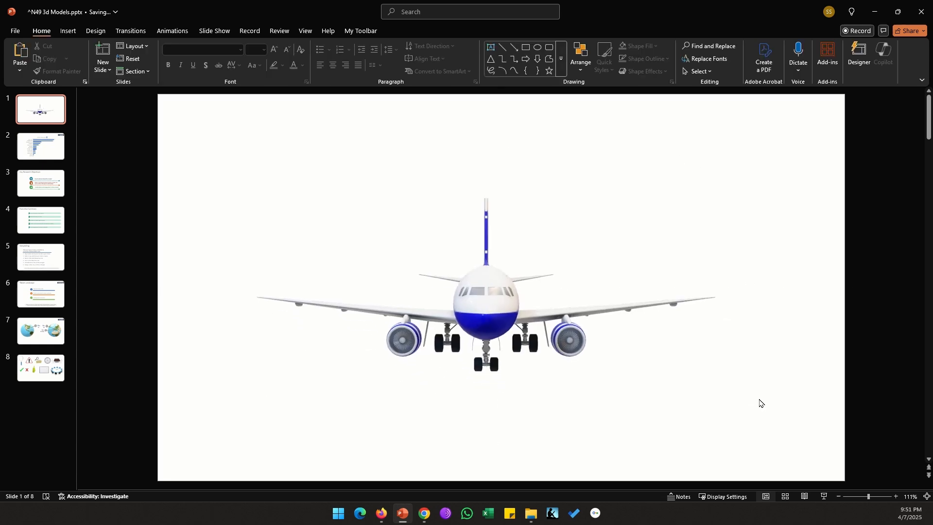
{"action": "left_click_drag", "start_coordinate": [756, 399], "coordinate": [492, 428]}
{"action": "left_click", "coordinate": [485, 294]}
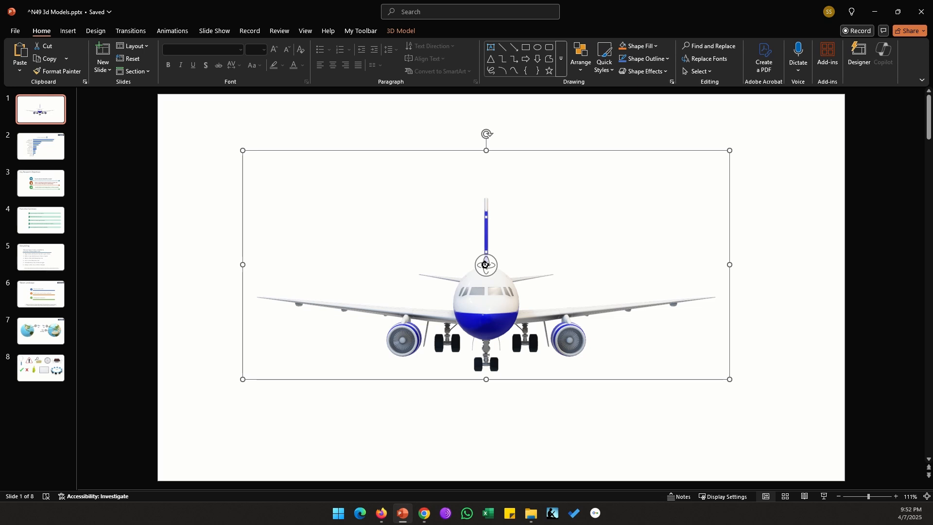
{"action": "left_click_drag", "start_coordinate": [485, 264], "coordinate": [509, 283]}
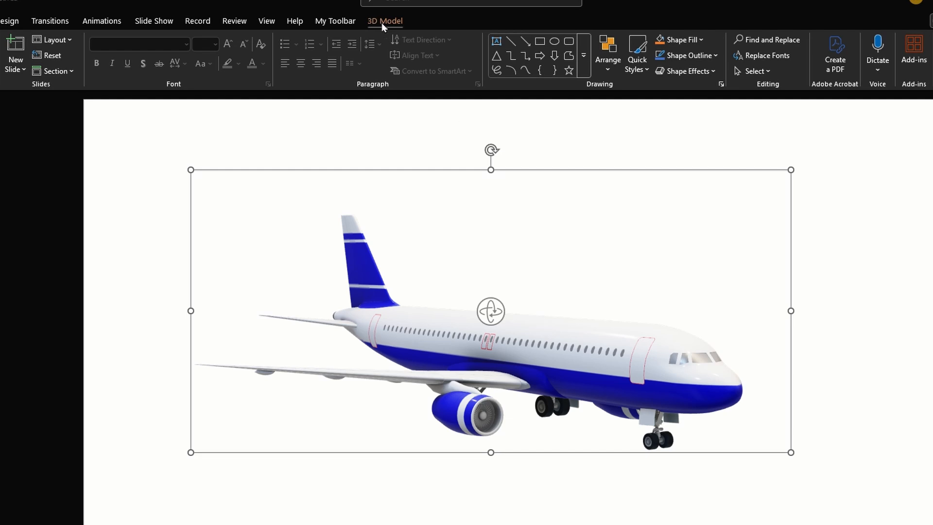
Step: Reset the airplane's 3D rotation without resetting its size
{"action": "left_click", "coordinate": [383, 21]}
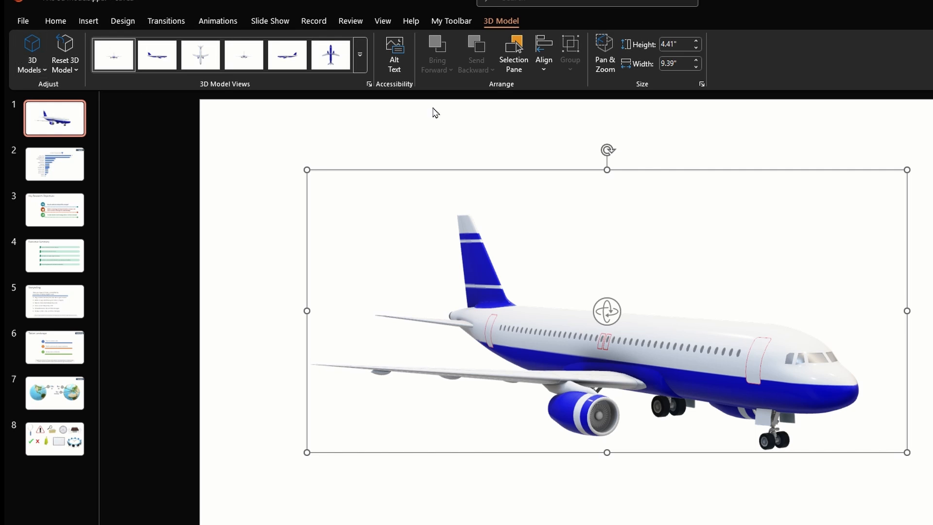
{"action": "left_click", "coordinate": [39, 72]}
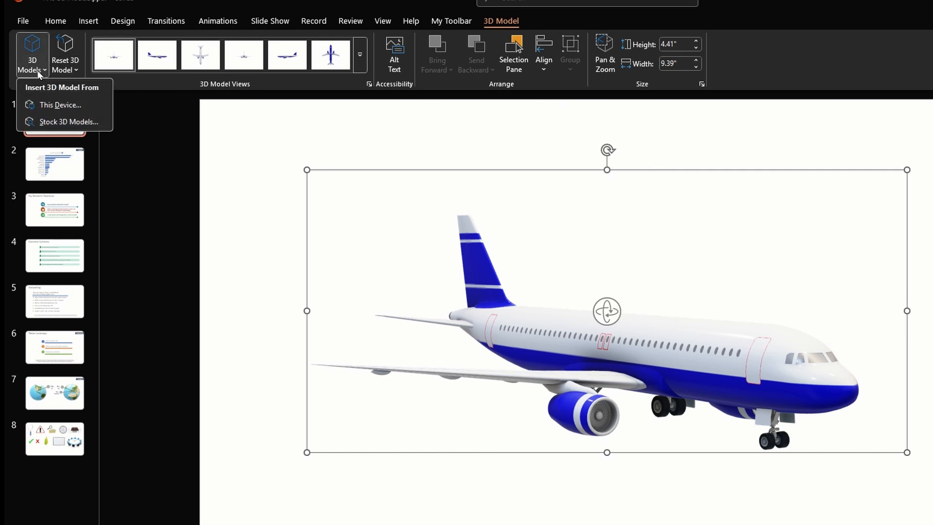
{"action": "left_click", "coordinate": [74, 68]}
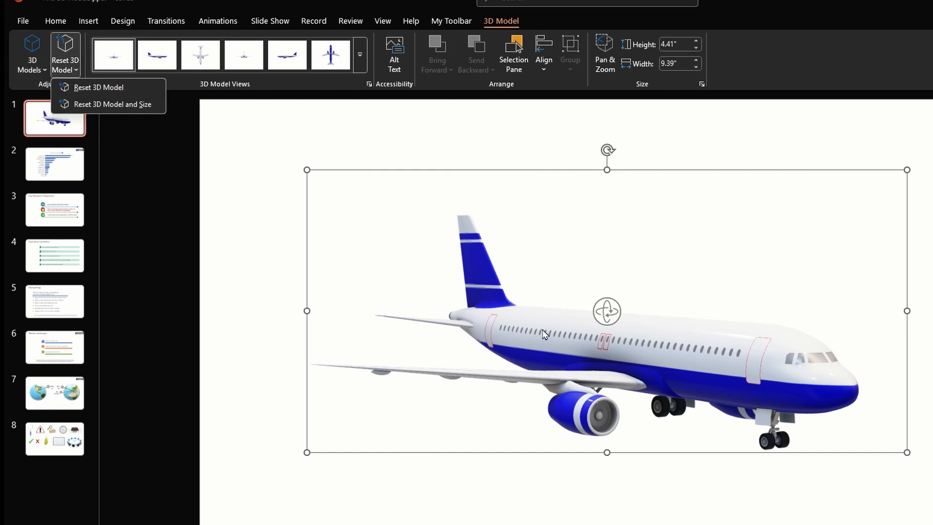
{"action": "left_click", "coordinate": [107, 88]}
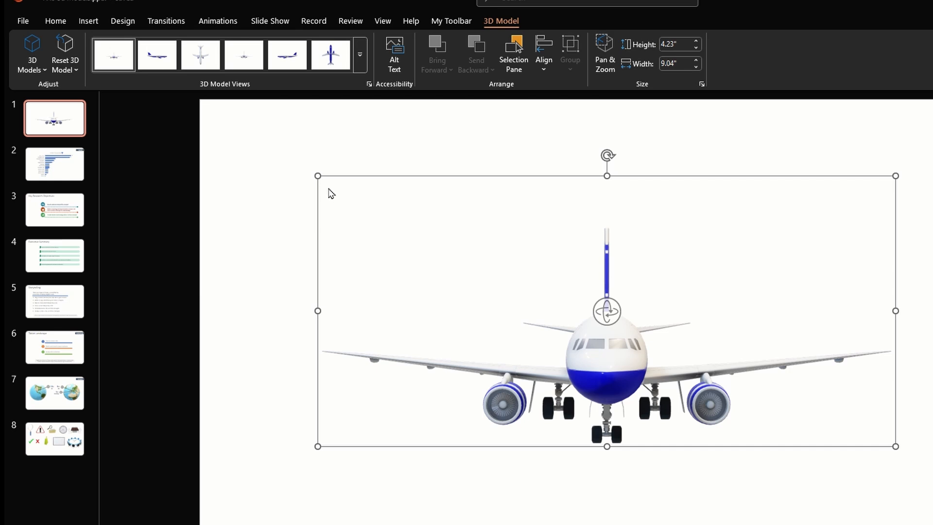
Step: Try resetting both the airplane model and its size, and undo that reset
{"action": "left_click", "coordinate": [65, 68]}
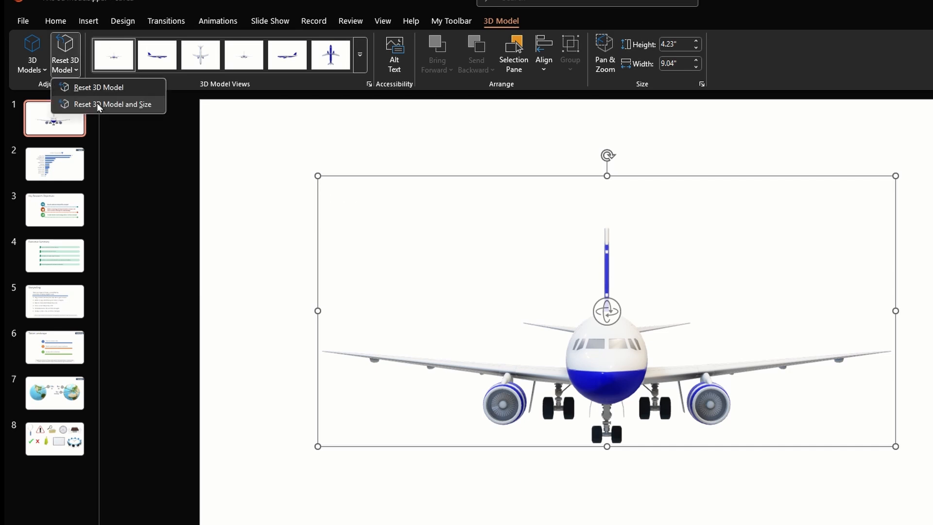
{"action": "left_click", "coordinate": [99, 105]}
{"action": "left_click", "coordinate": [519, 426]}
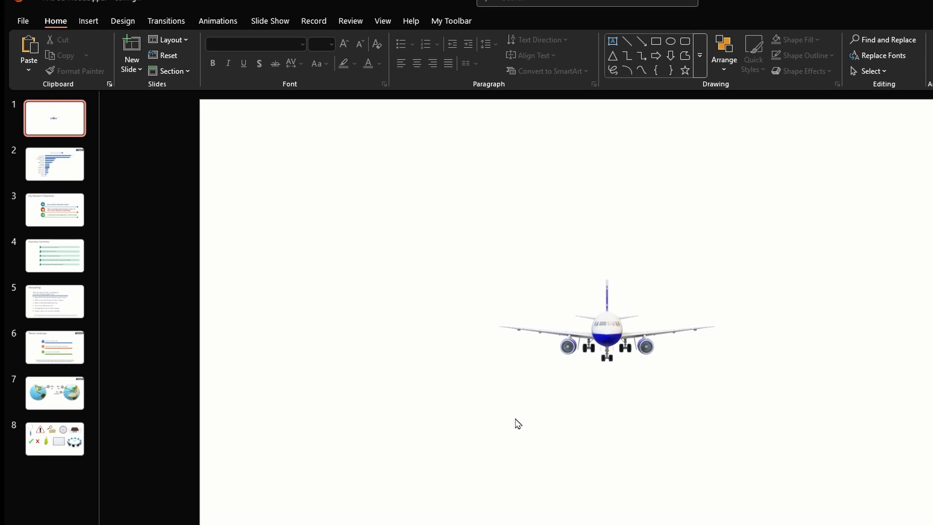
{"action": "key", "text": "ctrl+z"}
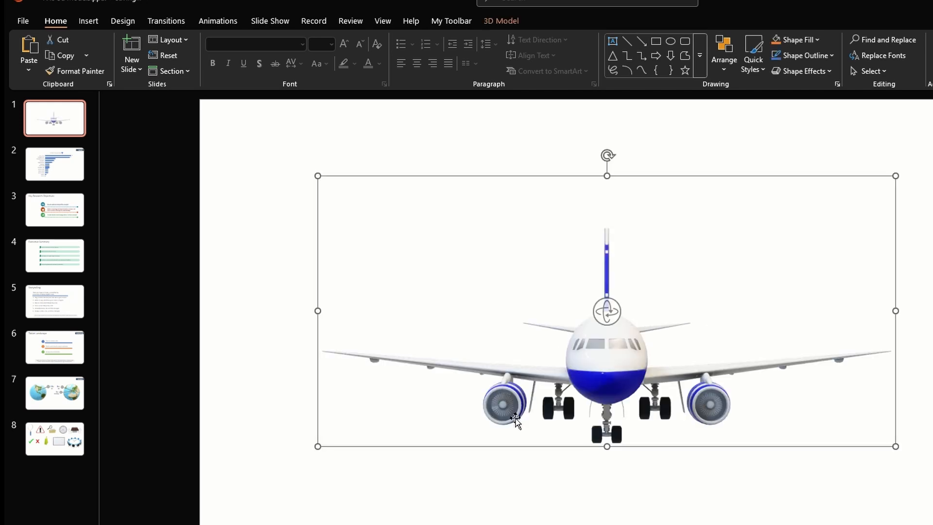
Step: Apply the preset 3D model view that shows the airplane from the side with its nose pointing left
{"action": "left_click", "coordinate": [505, 22]}
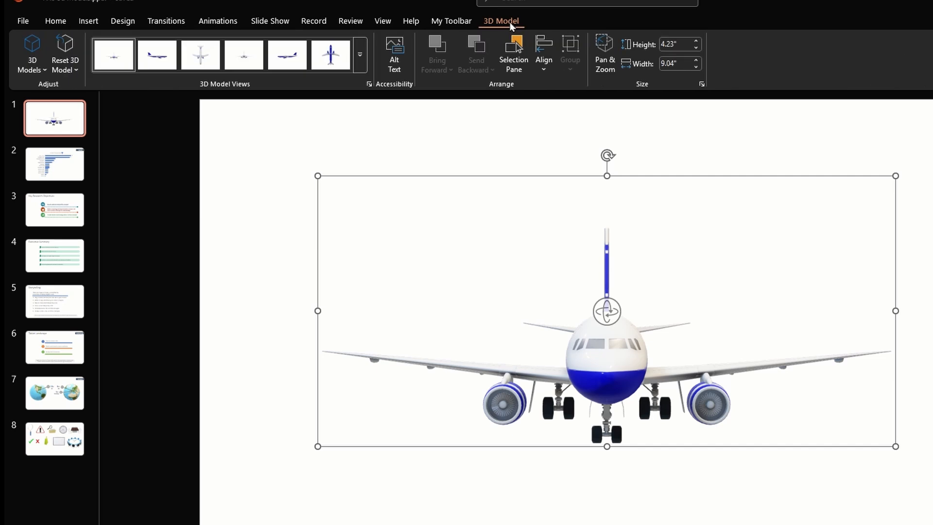
{"action": "left_click", "coordinate": [358, 62]}
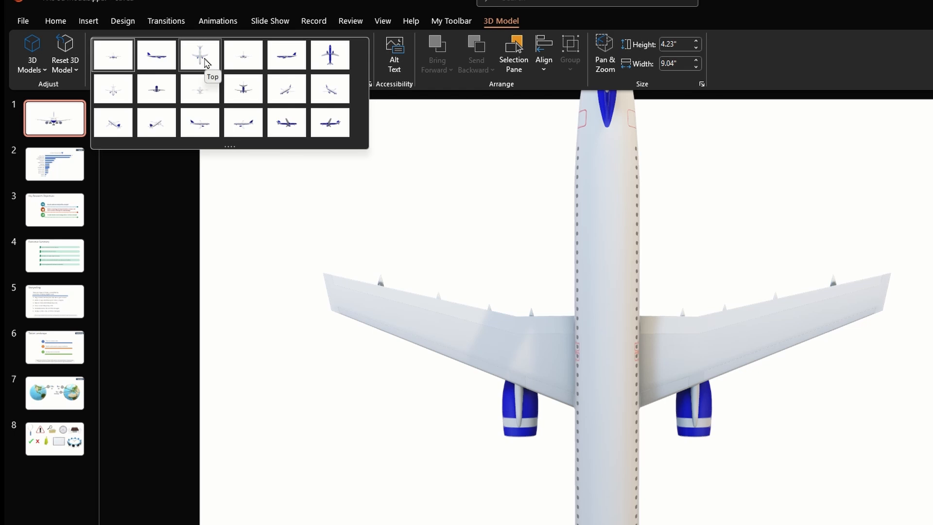
{"action": "left_click", "coordinate": [287, 58]}
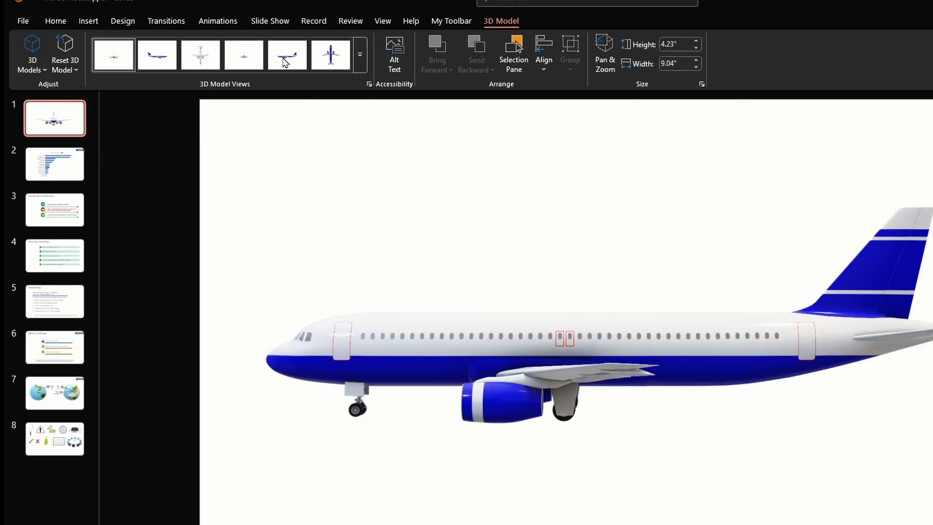
{"action": "left_click", "coordinate": [362, 64]}
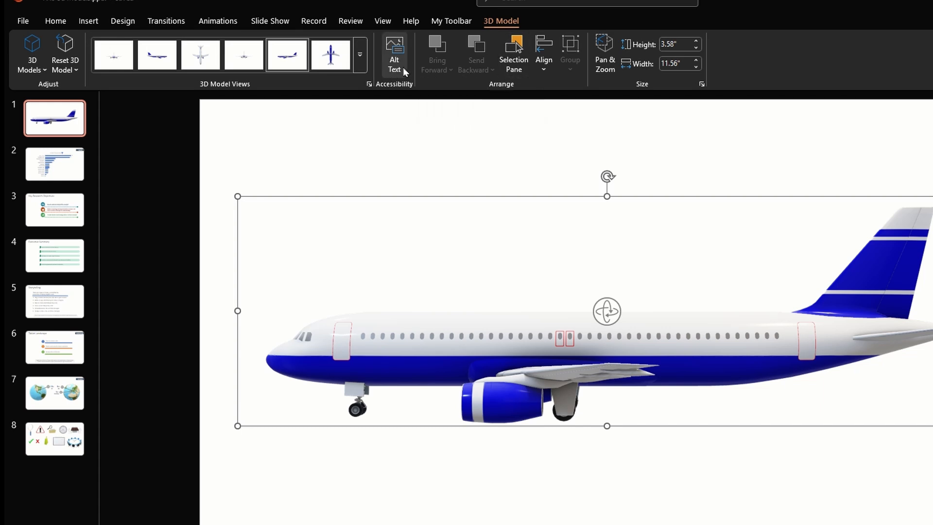
Step: Zoom in on the airplane inside its frame with Pan & Zoom and pan to the windows with the red-outlined exits
{"action": "left_click", "coordinate": [606, 65]}
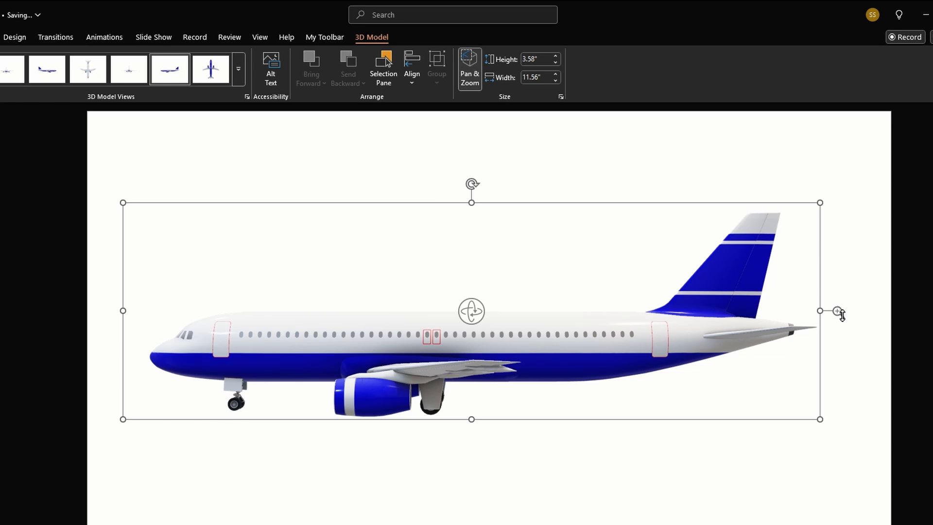
{"action": "left_click_drag", "start_coordinate": [842, 315], "coordinate": [832, 234]}
{"action": "left_click_drag", "start_coordinate": [656, 328], "coordinate": [662, 188]}
{"action": "left_click_drag", "start_coordinate": [598, 345], "coordinate": [652, 344]}
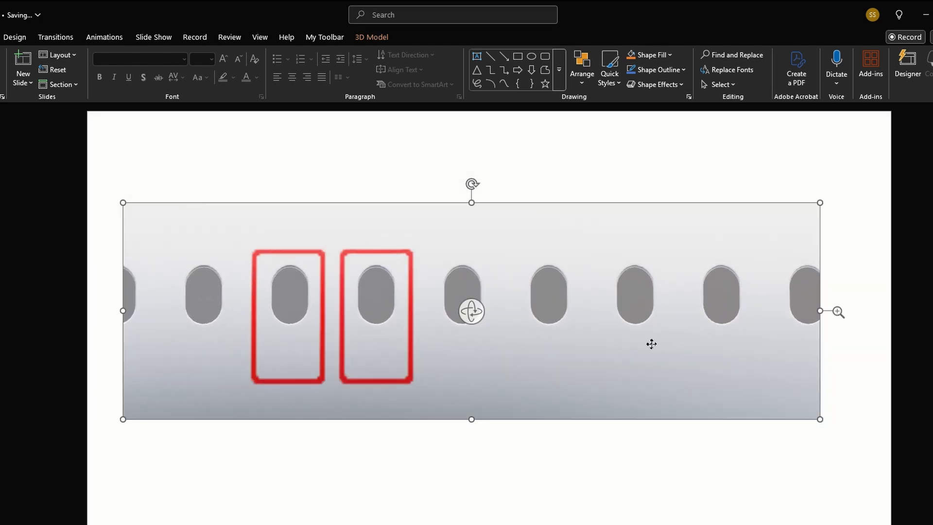
Step: Reset the 3D model to clear the zoomed side view
{"action": "left_click", "coordinate": [373, 38]}
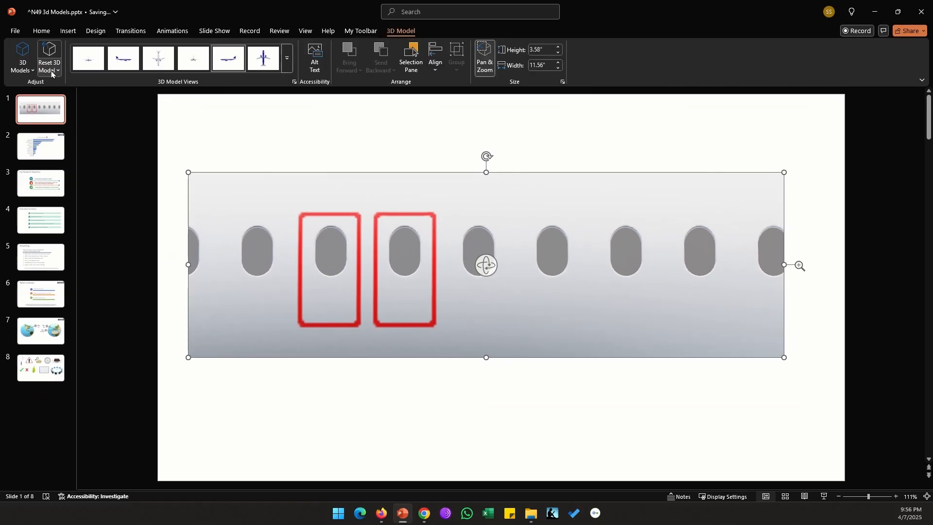
{"action": "left_click", "coordinate": [50, 68]}
{"action": "left_click", "coordinate": [51, 84]}
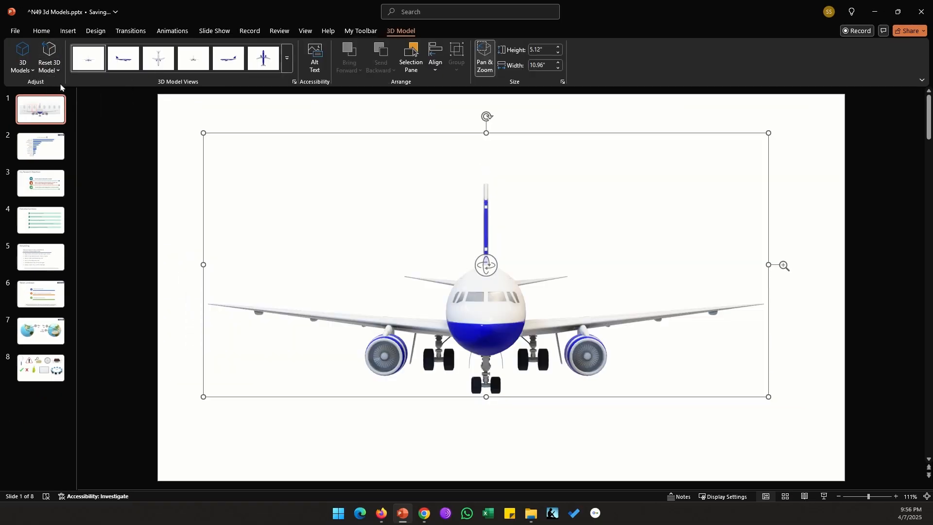
Step: Open the Format 3D Model settings for the airplane and look at the model rotation presets
{"action": "right_click", "coordinate": [487, 313]}
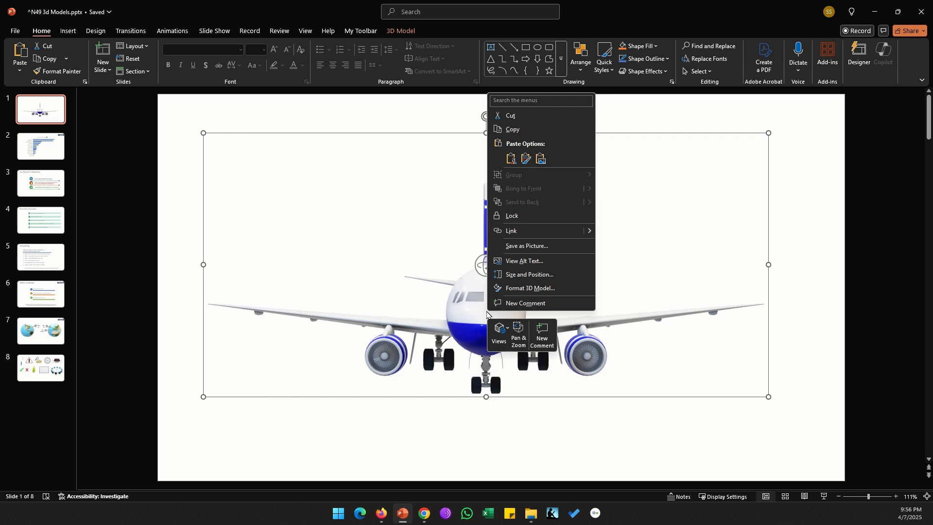
{"action": "left_click", "coordinate": [502, 289]}
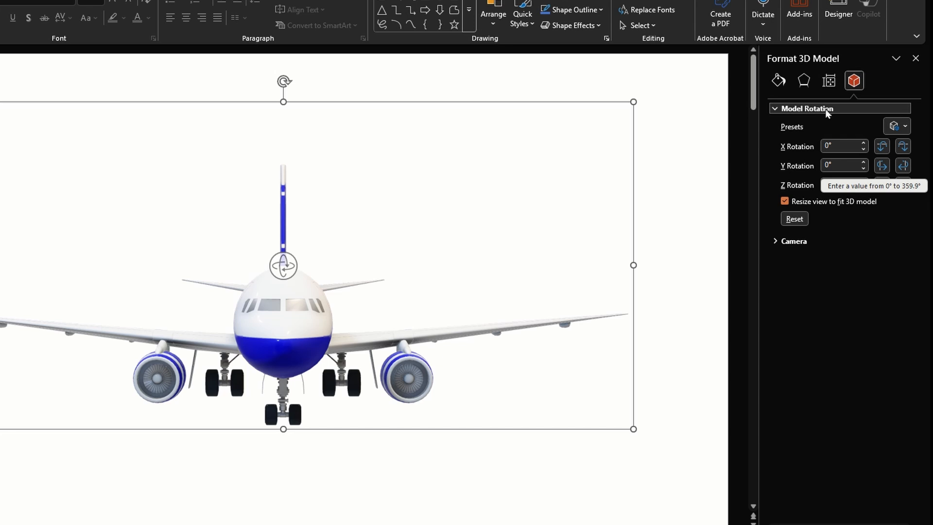
{"action": "left_click", "coordinate": [903, 127]}
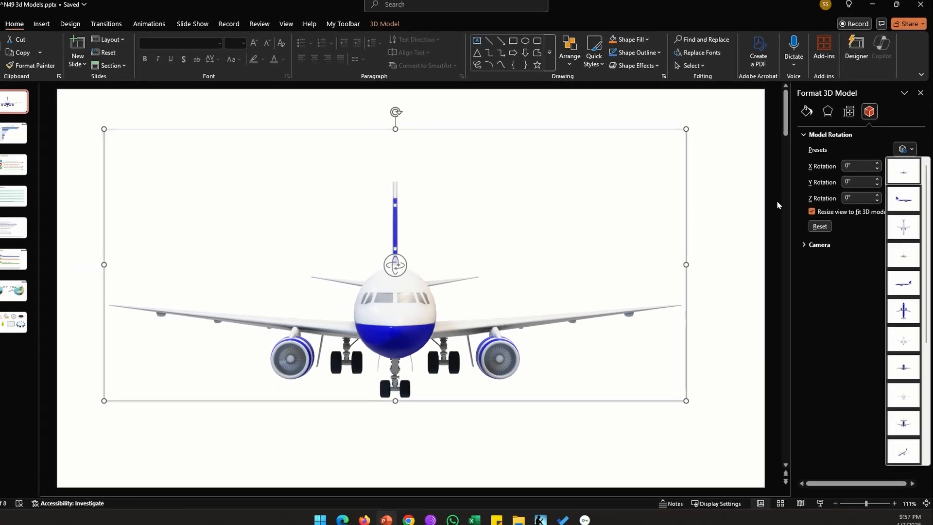
{"action": "left_click", "coordinate": [869, 141]}
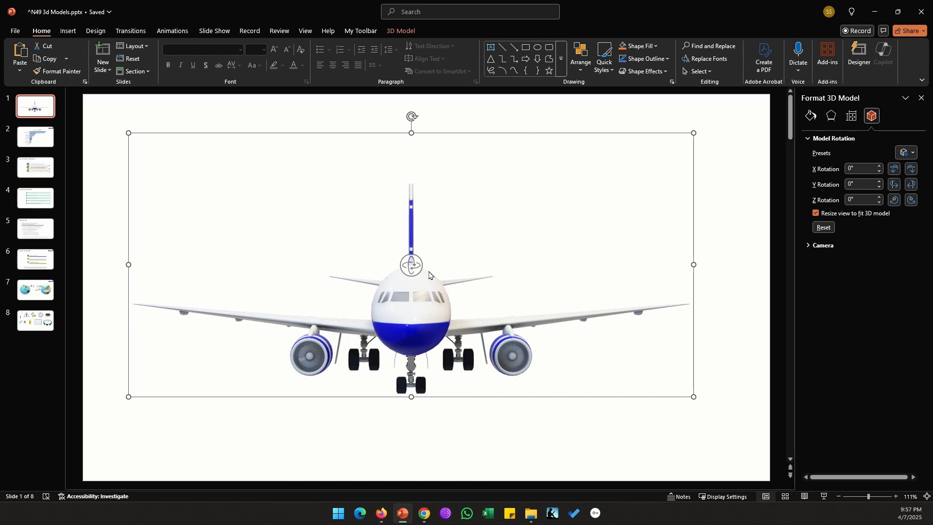
{"action": "left_click", "coordinate": [911, 153]}
{"action": "left_click", "coordinate": [912, 153]}
Step: Adjust the airplane's X rotation to 360°
{"action": "left_click", "coordinate": [880, 166]}
{"action": "left_click", "coordinate": [879, 172]}
{"action": "left_click", "coordinate": [879, 172]}
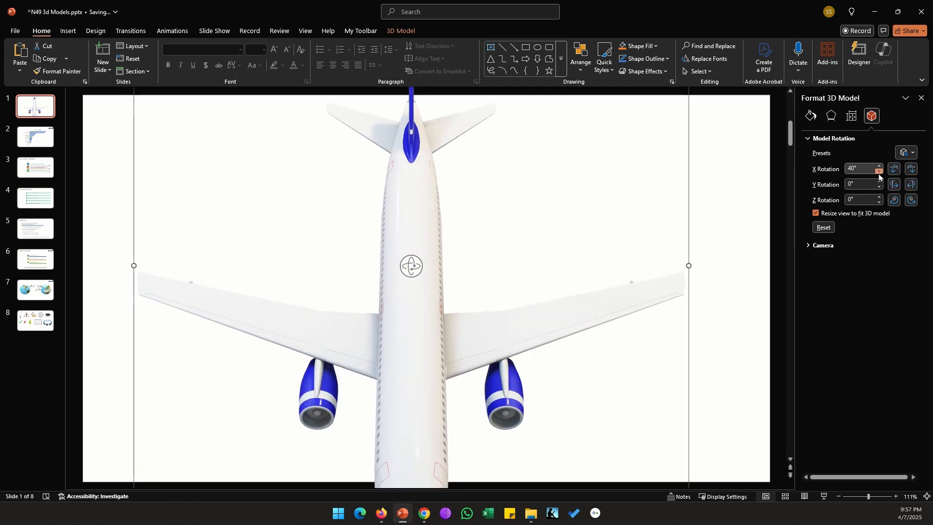
{"action": "left_click", "coordinate": [879, 172]}
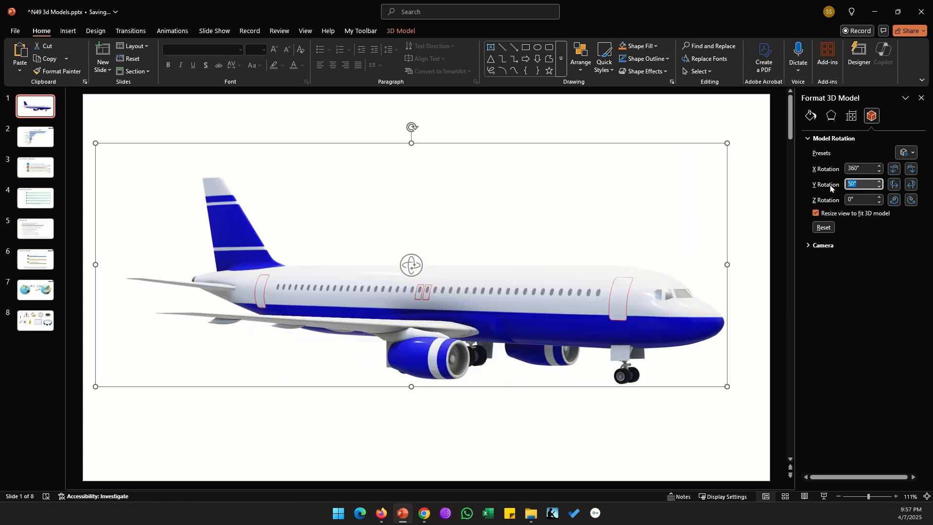
Step: Set the airplane's Y rotation to 46° and its Z rotation to 10°
{"action": "type", "text": "46"}
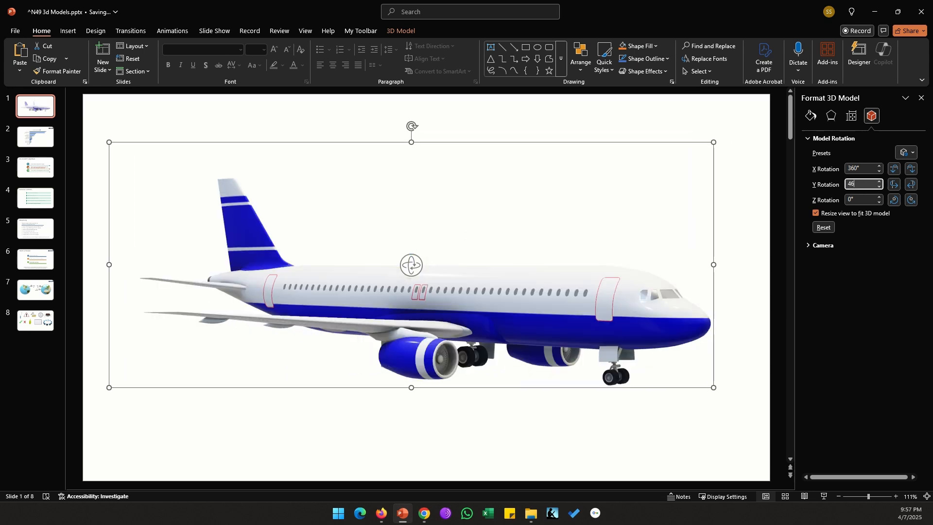
{"action": "key", "text": "Tab"}
{"action": "key", "text": "Tab"}
{"action": "key", "text": "Tab"}
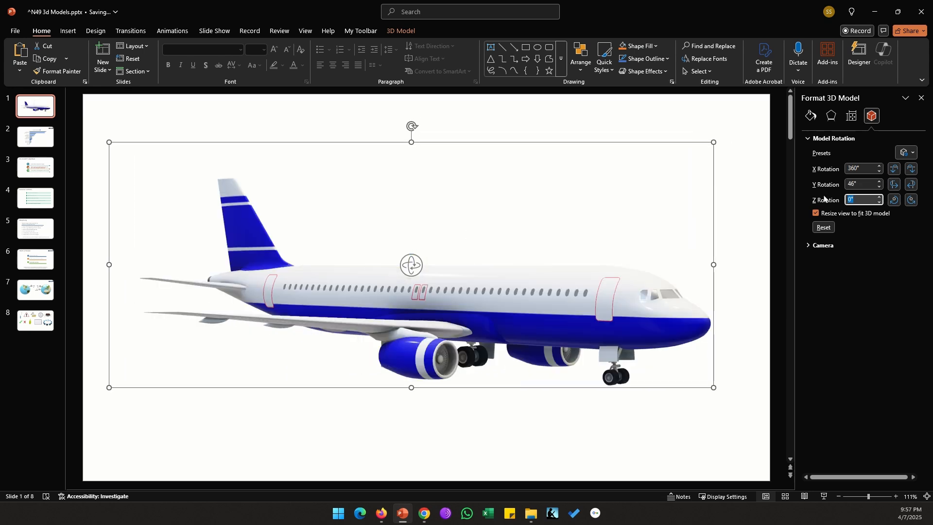
{"action": "type", "text": "10"}
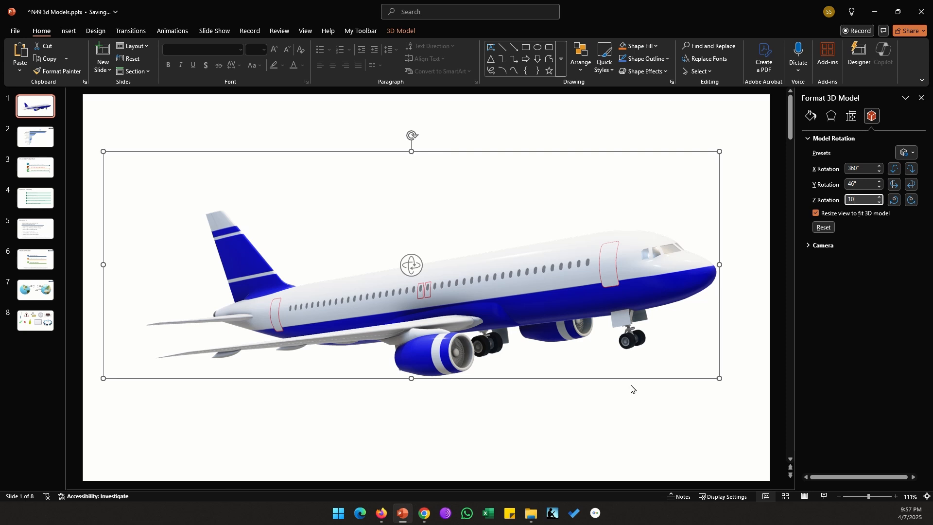
{"action": "left_click", "coordinate": [552, 386]}
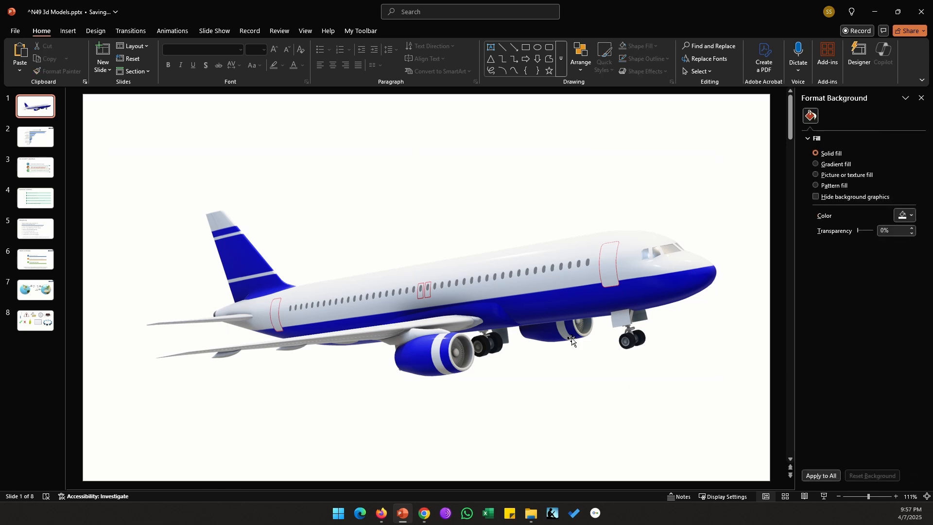
Step: Reselect the airplane and set its camera X position to 1
{"action": "key", "text": "Tab"}
{"action": "left_click", "coordinate": [806, 139]}
{"action": "left_click", "coordinate": [809, 152]}
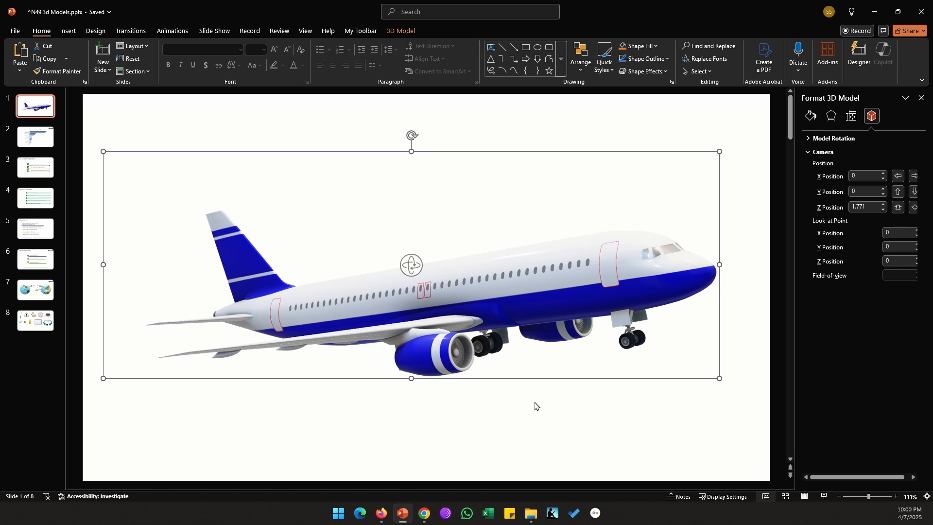
{"action": "left_click", "coordinate": [882, 173]}
{"action": "left_click", "coordinate": [882, 174]}
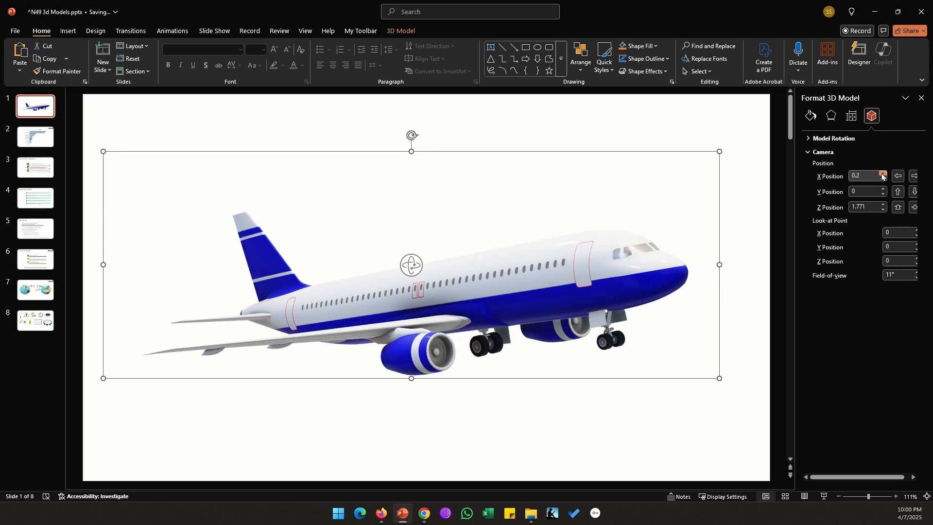
{"action": "left_click", "coordinate": [883, 174]}
{"action": "left_click", "coordinate": [882, 174]}
{"action": "left_click", "coordinate": [882, 173]}
Step: Set the airplane's camera Y position to 0.6
{"action": "left_click", "coordinate": [882, 189]}
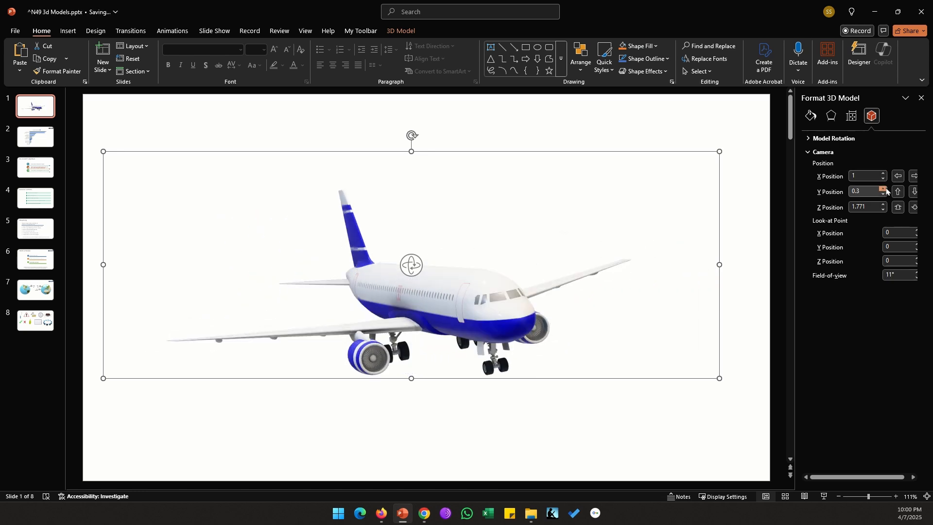
{"action": "left_click", "coordinate": [882, 189]}
{"action": "left_click", "coordinate": [883, 189]}
Step: Set the airplane's camera Z position to 2.5
{"action": "left_click", "coordinate": [882, 209]}
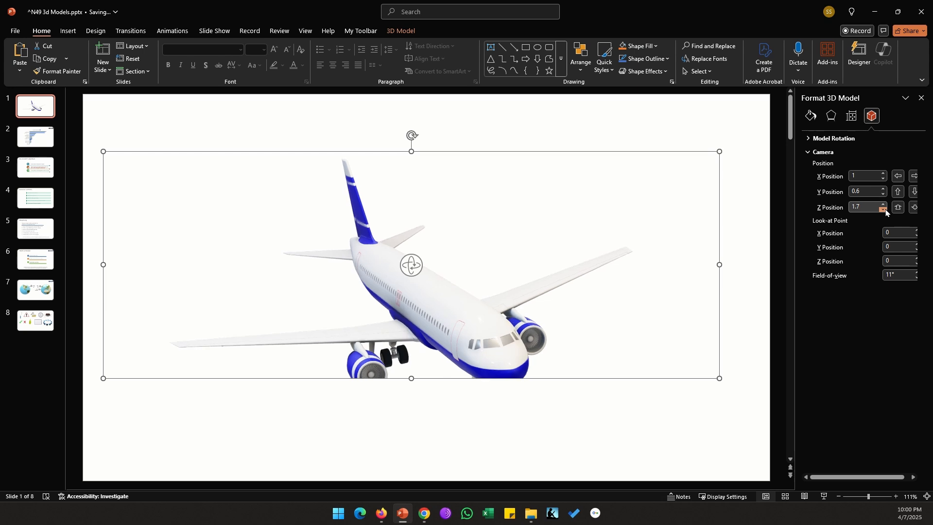
{"action": "left_click", "coordinate": [883, 209]}
{"action": "left_click", "coordinate": [883, 209]}
{"action": "left_click", "coordinate": [884, 204]}
{"action": "left_click", "coordinate": [884, 204]}
{"action": "left_click", "coordinate": [883, 204]}
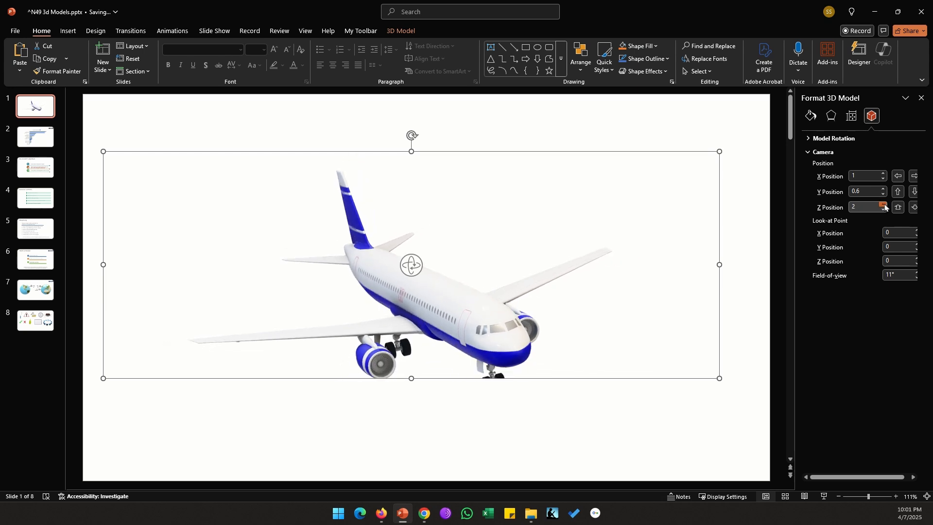
{"action": "left_click", "coordinate": [884, 204]}
{"action": "left_click", "coordinate": [883, 204]}
{"action": "left_click", "coordinate": [883, 204]}
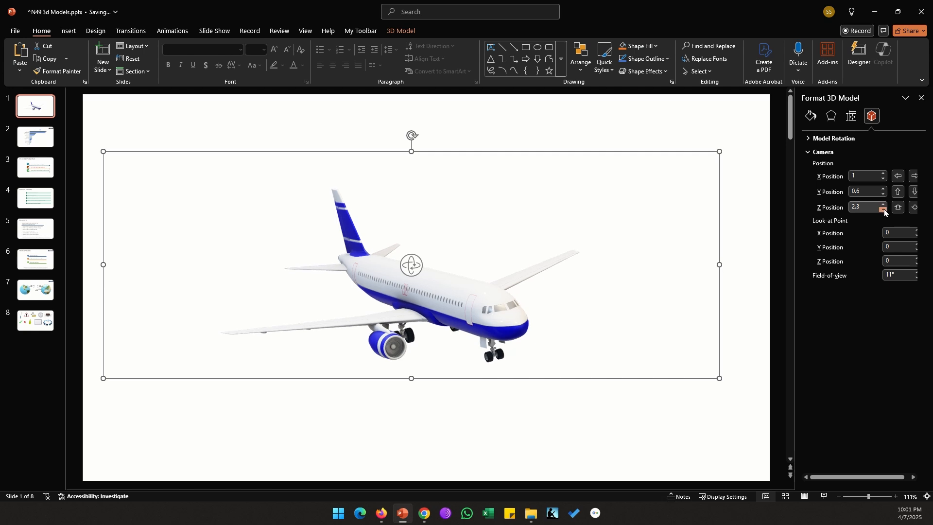
{"action": "left_click", "coordinate": [884, 204]}
{"action": "left_click", "coordinate": [884, 205]}
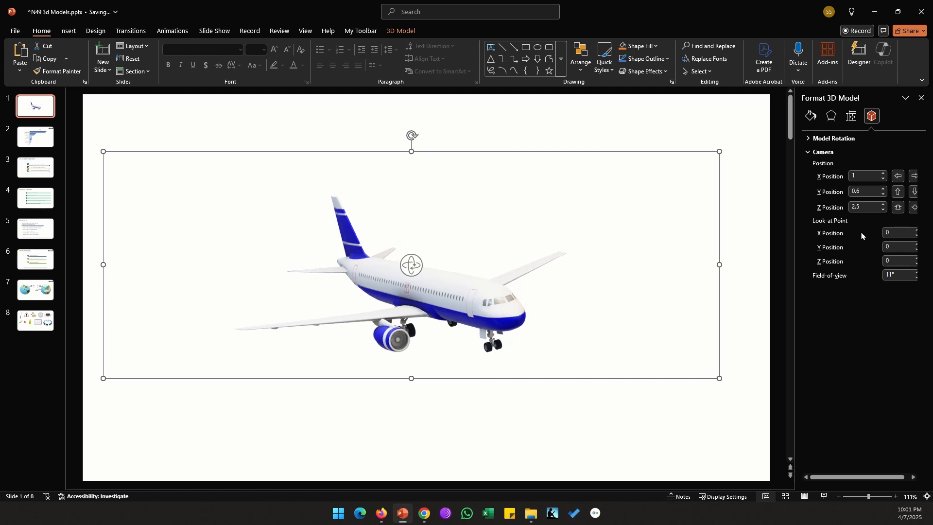
Step: Set the X position of the airplane camera's look-at point to -0.1
{"action": "left_click", "coordinate": [916, 231]}
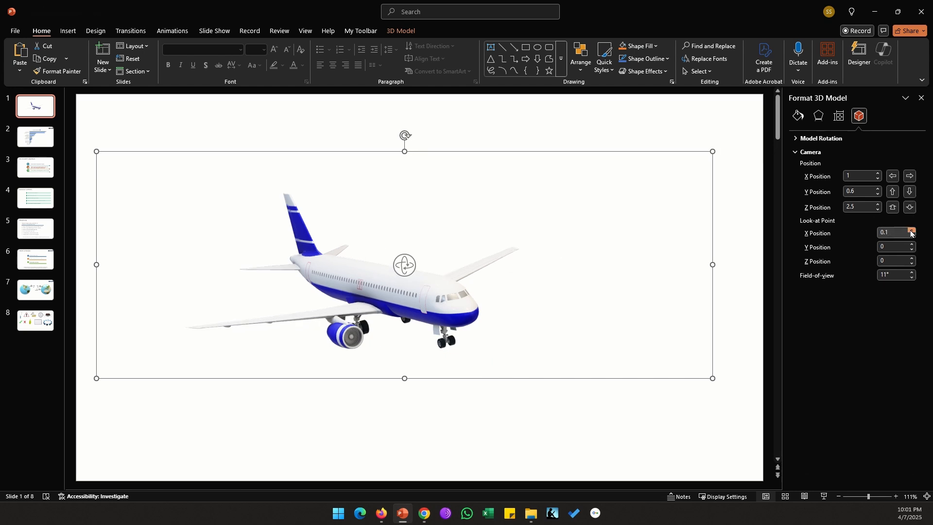
{"action": "left_click", "coordinate": [911, 230]}
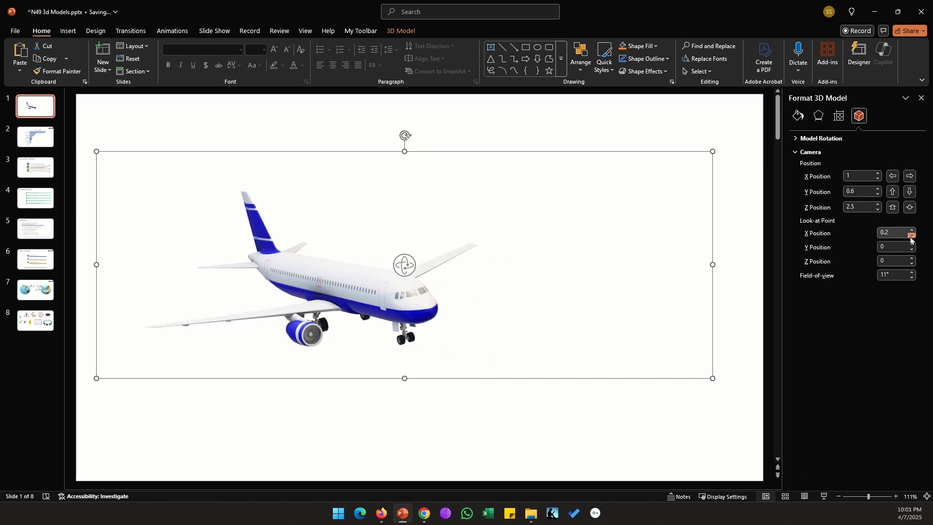
{"action": "left_click", "coordinate": [911, 236]}
{"action": "left_click", "coordinate": [912, 236]}
{"action": "left_click", "coordinate": [911, 236]}
Step: Set the Y position of the airplane camera's look-at point to -0.2
{"action": "left_click", "coordinate": [912, 243]}
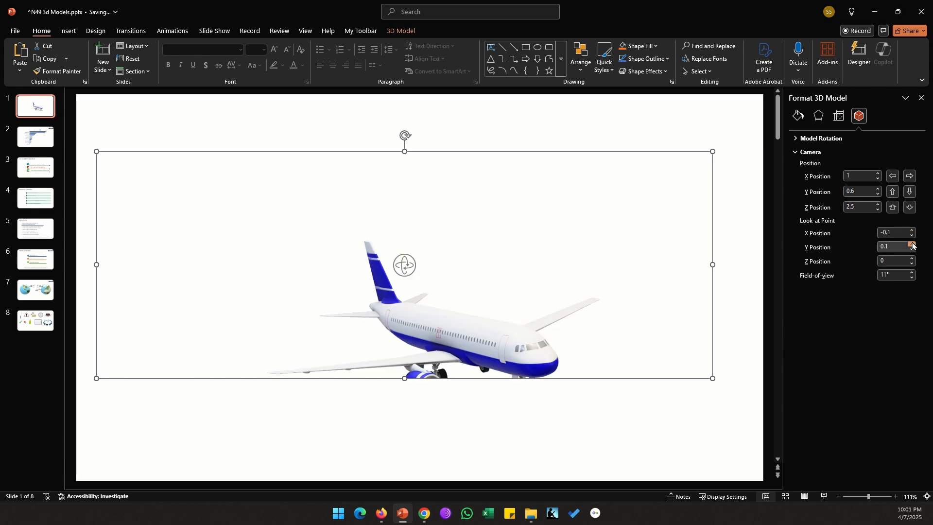
{"action": "left_click", "coordinate": [912, 244]}
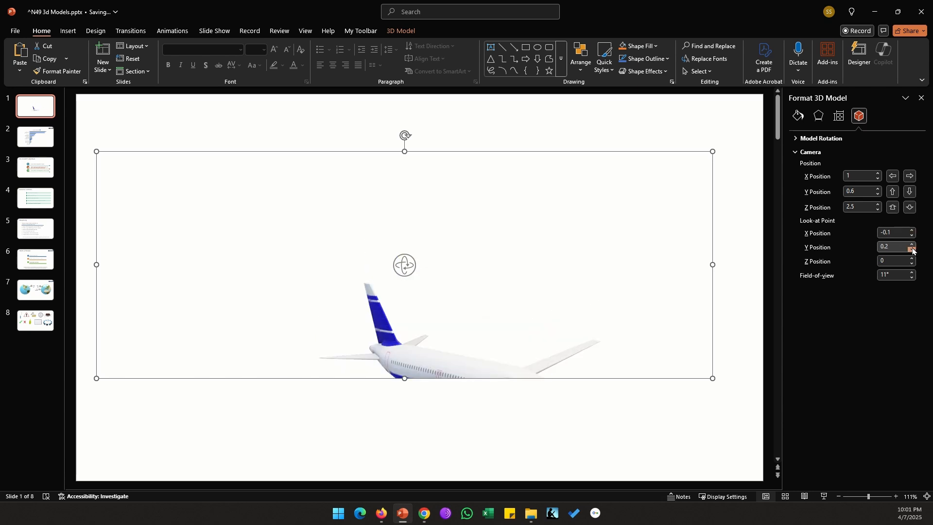
{"action": "left_click", "coordinate": [912, 249]}
{"action": "left_click", "coordinate": [913, 250]}
{"action": "left_click", "coordinate": [912, 250]}
{"action": "left_click", "coordinate": [912, 250]}
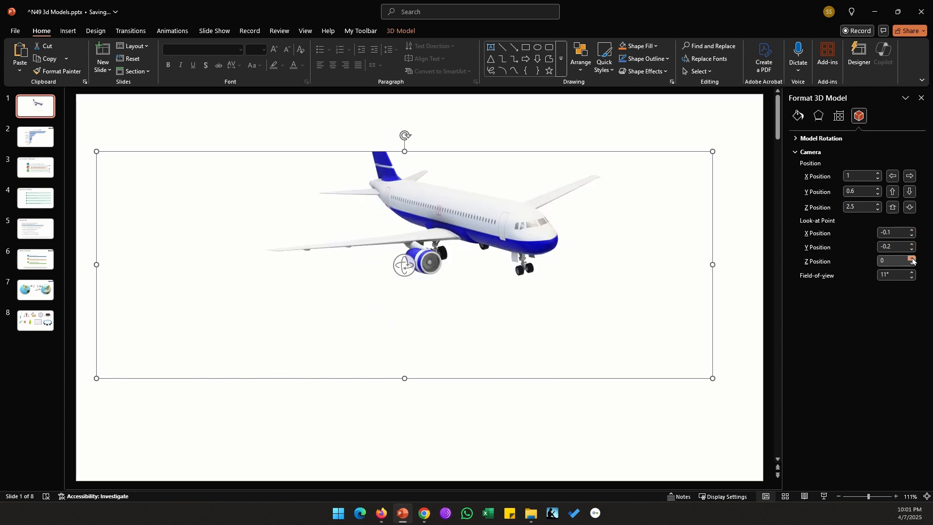
Step: Set the Z position of the airplane camera's look-at point to -0.4
{"action": "left_click", "coordinate": [912, 259]}
{"action": "left_click", "coordinate": [912, 259]}
{"action": "left_click", "coordinate": [912, 259]}
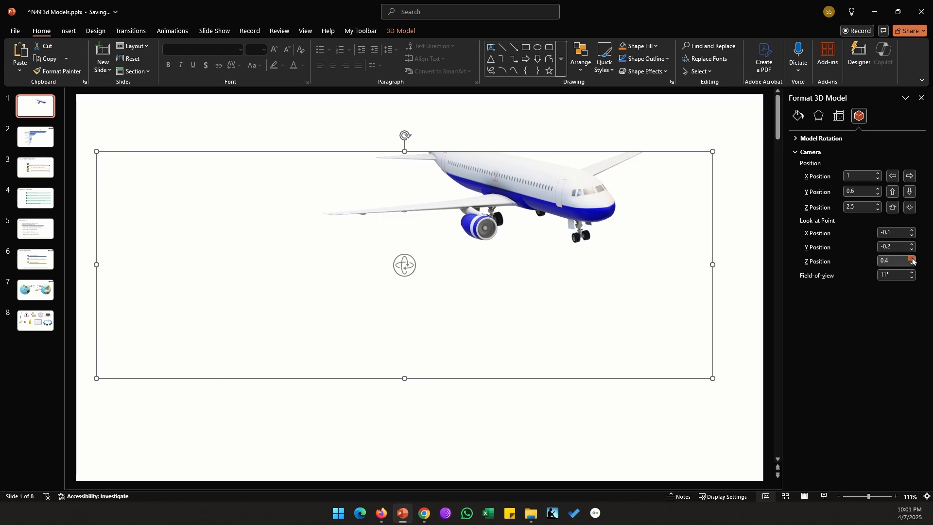
{"action": "left_click", "coordinate": [912, 259]}
Step: Vary the airplane camera's field of view between 0.1° and 30°, trying 10° and 20° as well
{"action": "left_click", "coordinate": [911, 273]}
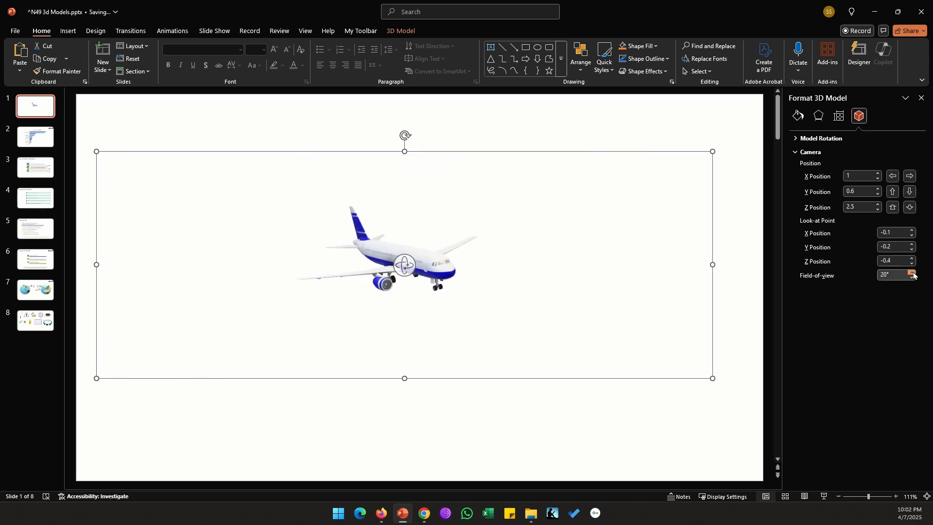
{"action": "left_click", "coordinate": [912, 273]}
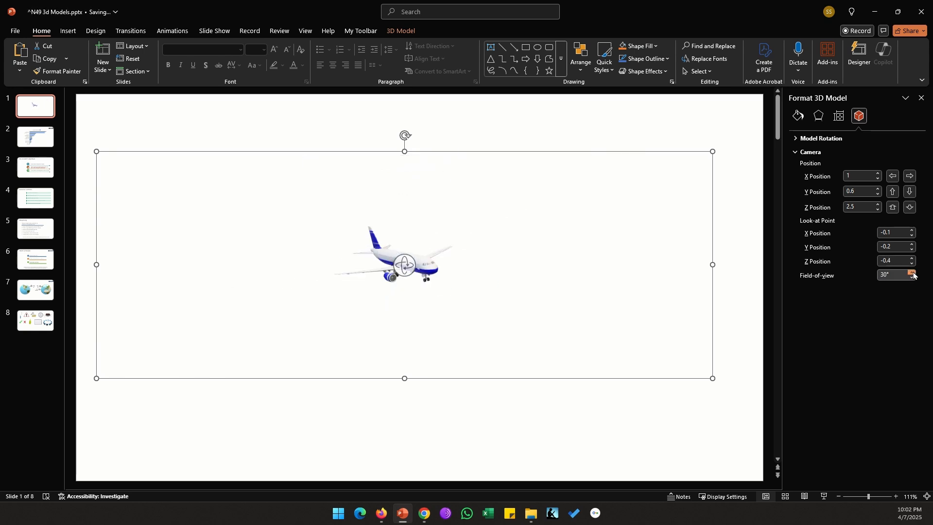
{"action": "left_click", "coordinate": [912, 279]}
{"action": "left_click", "coordinate": [912, 279]}
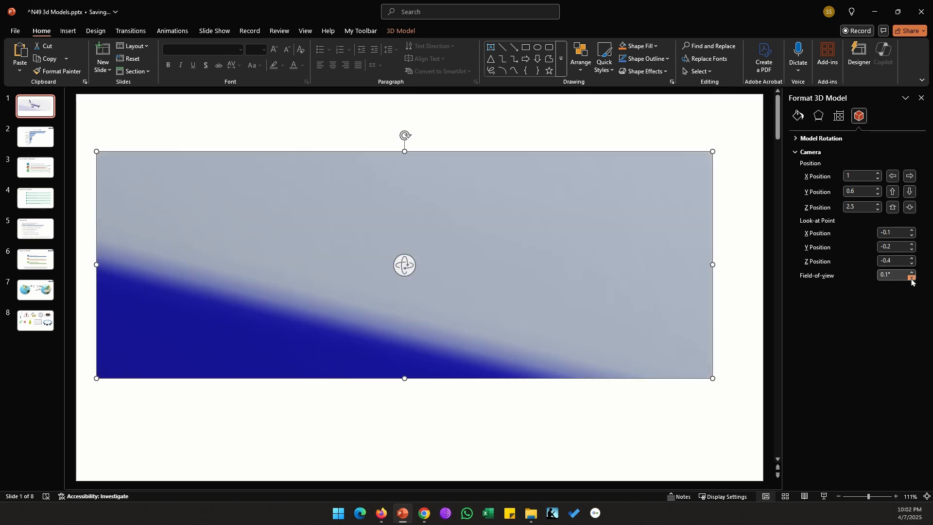
{"action": "left_click", "coordinate": [912, 273]}
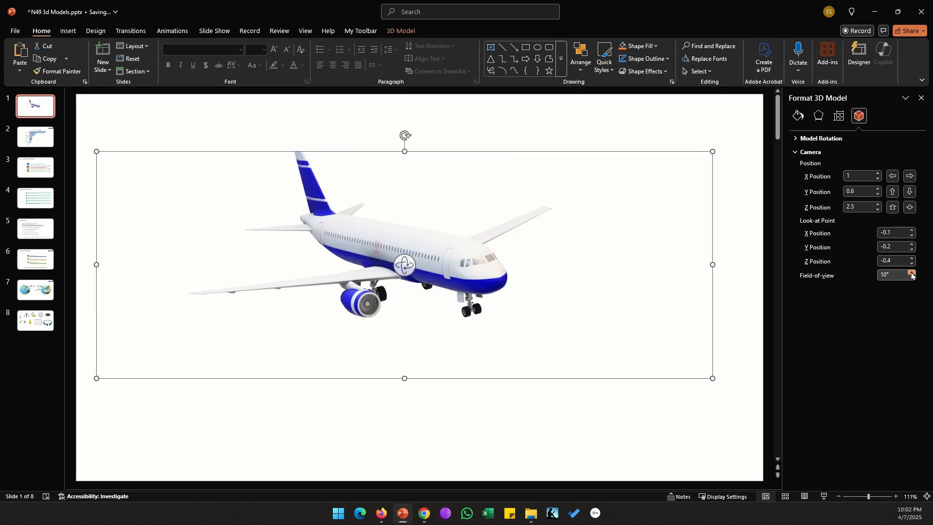
{"action": "left_click", "coordinate": [912, 273]}
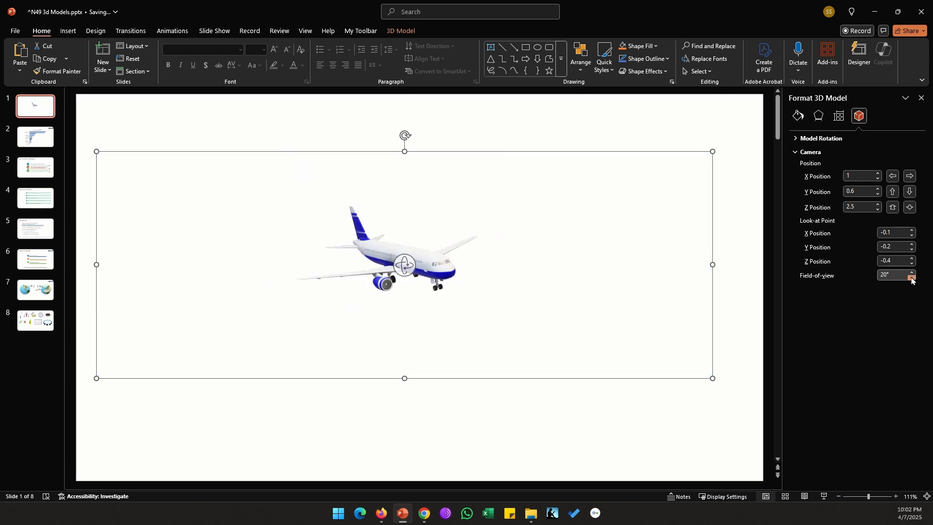
{"action": "left_click", "coordinate": [912, 279]}
{"action": "left_click", "coordinate": [911, 279]}
{"action": "left_click", "coordinate": [911, 279]}
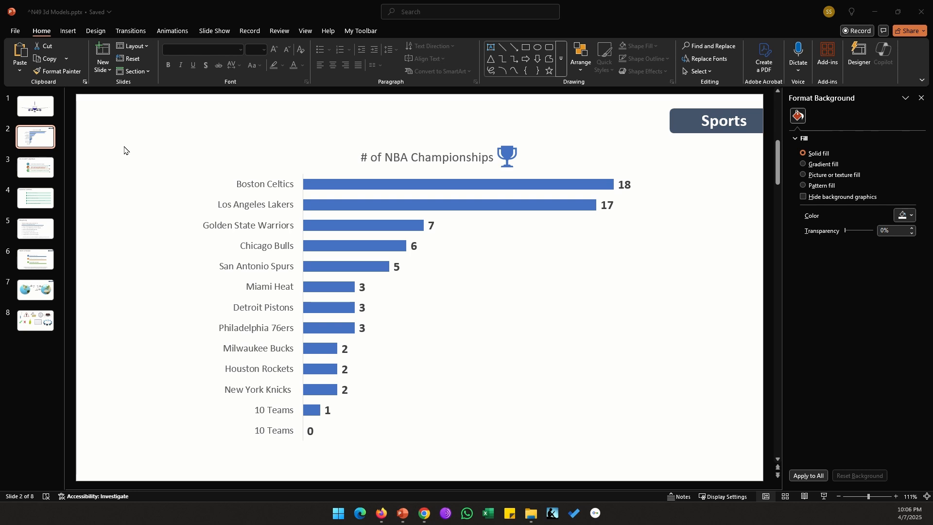
Step: Insert the basketball stock 3D model from the Sports category on slide 2, shrink it to 1.57" and place it in the slide's upper-left corner
{"action": "left_click", "coordinate": [72, 35]}
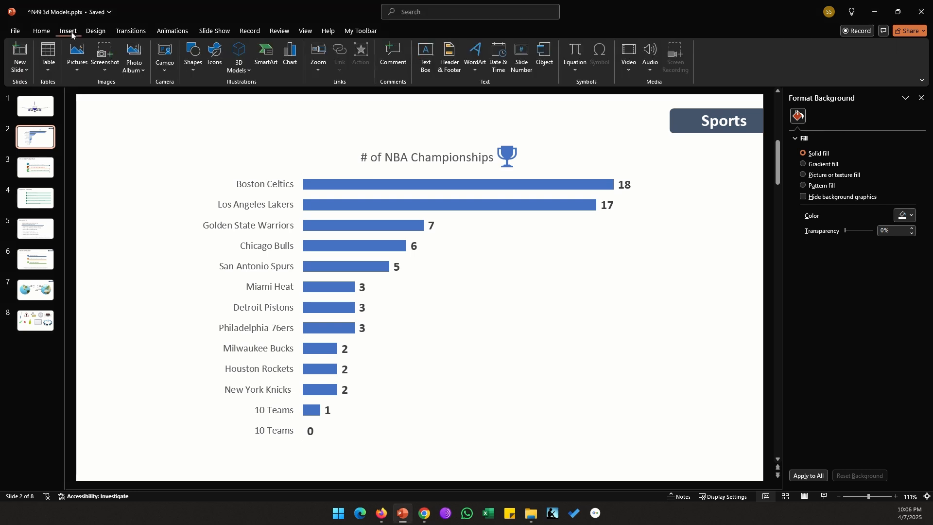
{"action": "left_click", "coordinate": [243, 75]}
{"action": "left_click", "coordinate": [252, 113]}
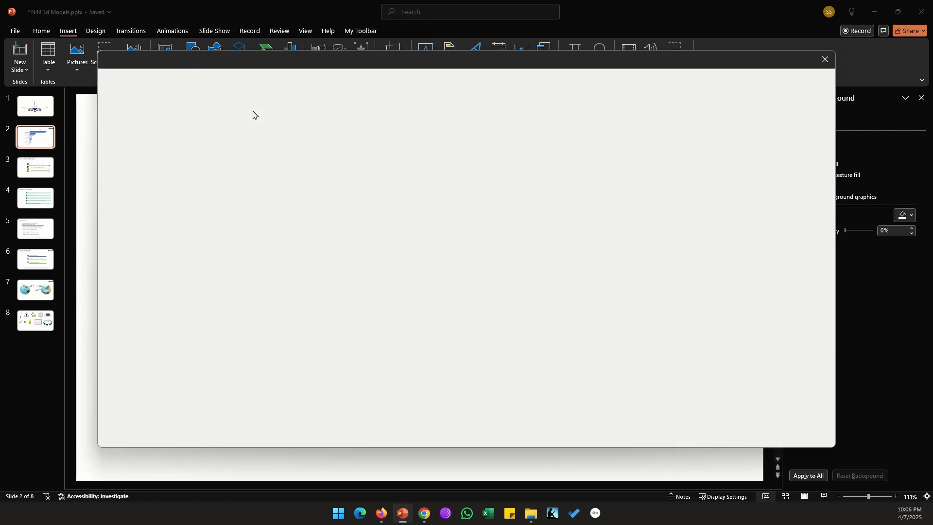
{"action": "scroll", "coordinate": [418, 265], "scroll_direction": "down", "scroll_amount": 8}
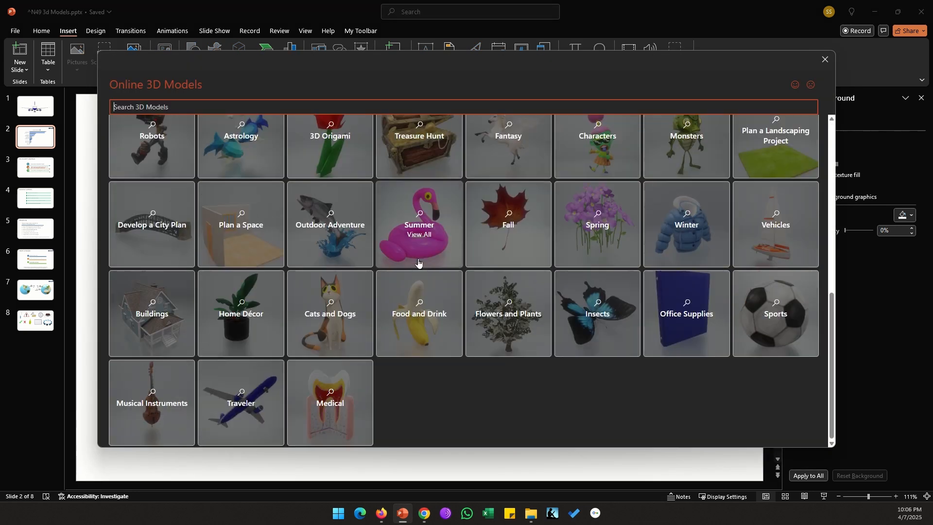
{"action": "left_click", "coordinate": [796, 350]}
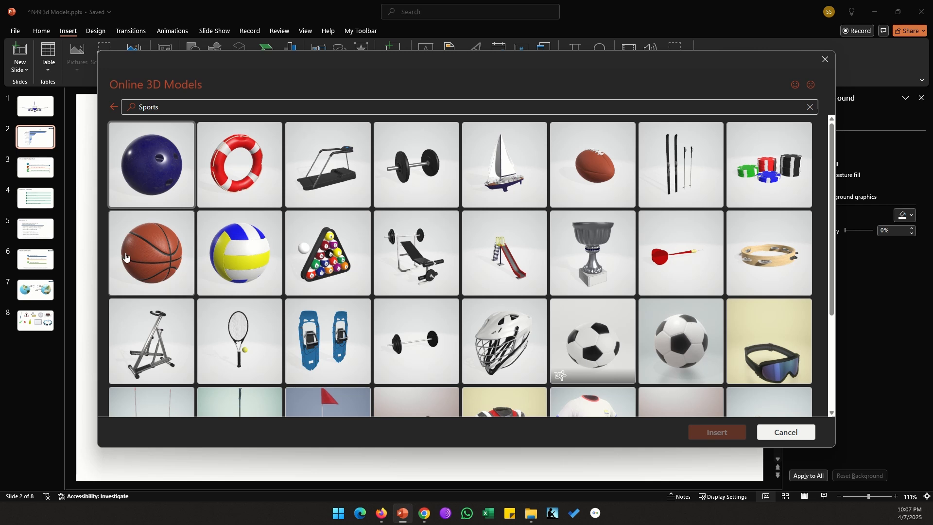
{"action": "left_click", "coordinate": [151, 253]}
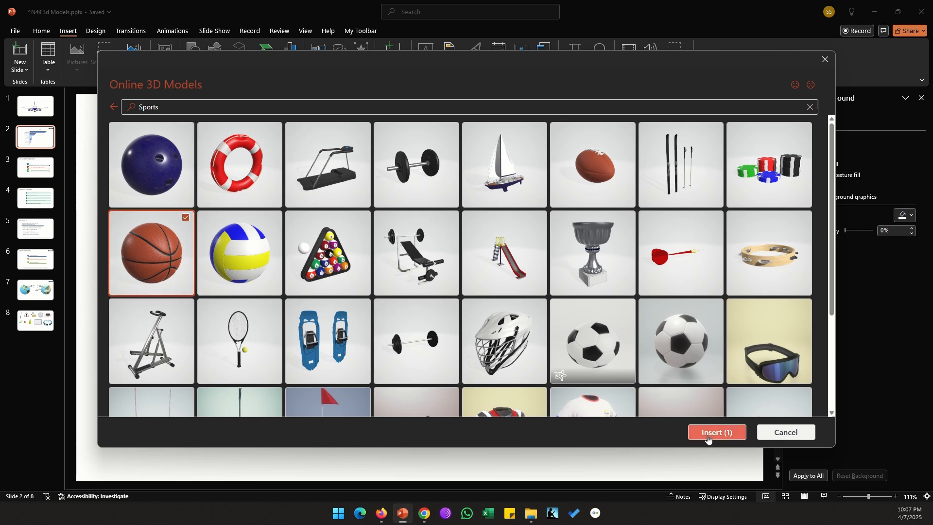
{"action": "left_click", "coordinate": [709, 433]}
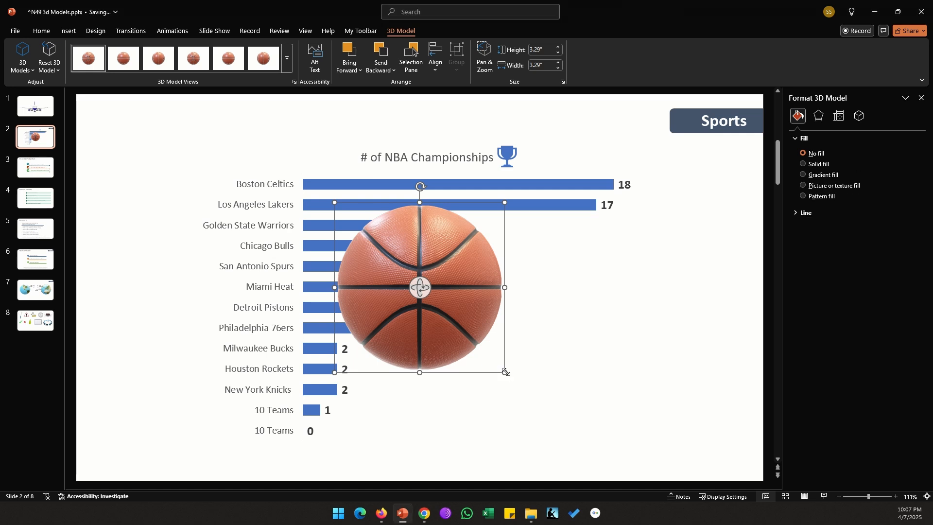
{"action": "left_click_drag", "start_coordinate": [504, 373], "coordinate": [176, 174]}
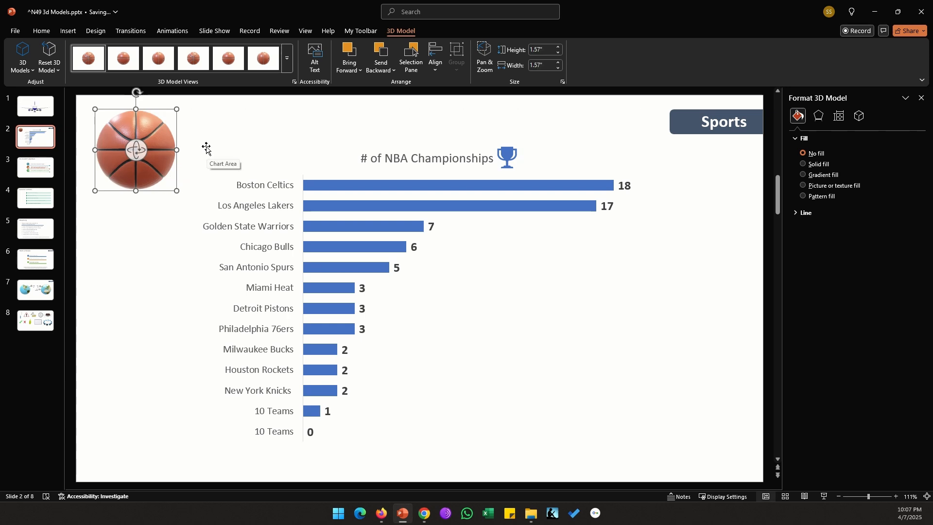
Step: Apply the Turntable 3D animation to the basketball and play it in the slide show from slide 2
{"action": "left_click", "coordinate": [174, 30]}
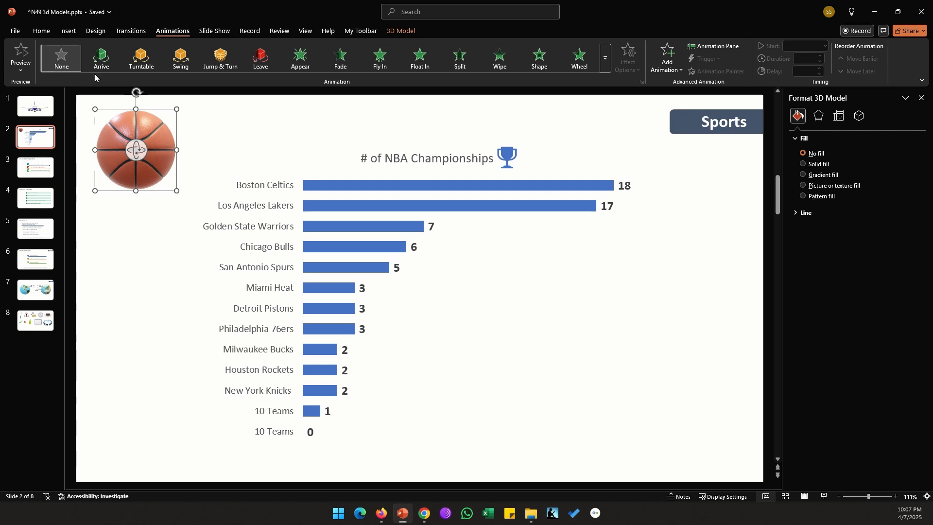
{"action": "left_click", "coordinate": [605, 58]}
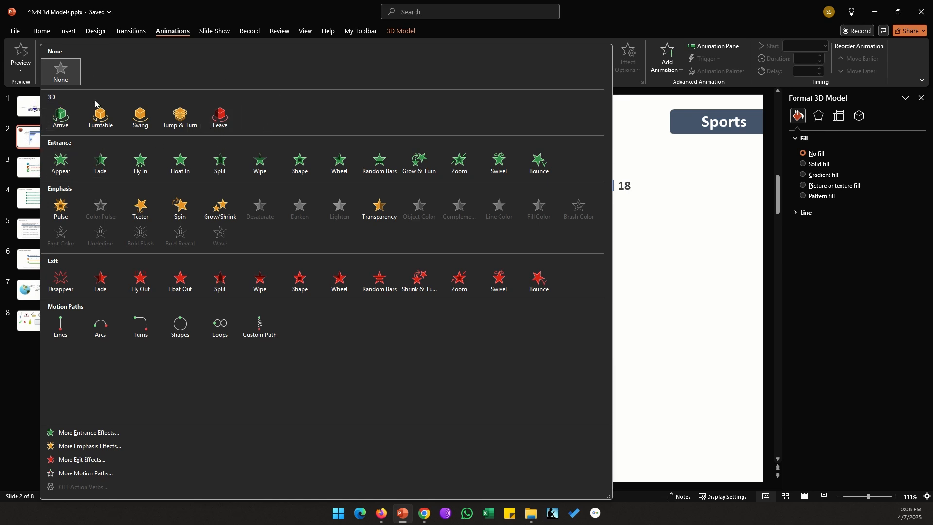
{"action": "left_click", "coordinate": [100, 117]}
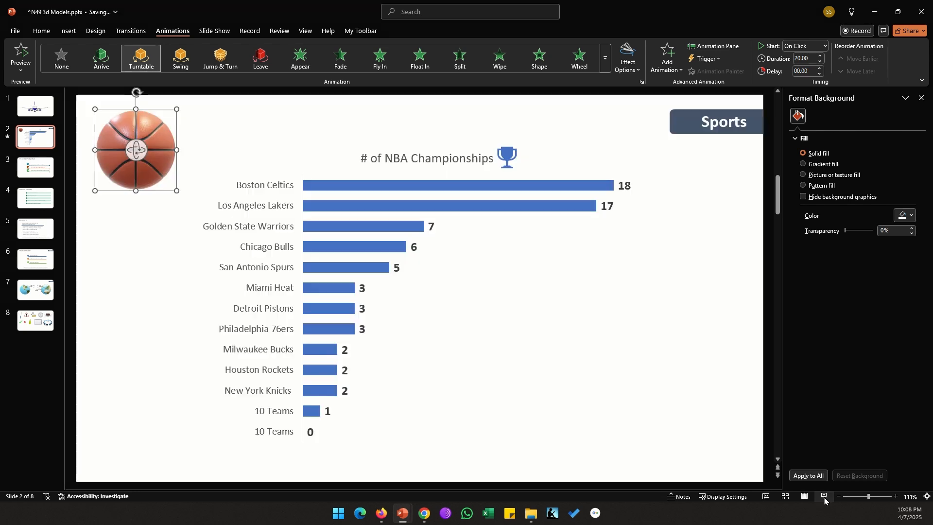
{"action": "left_click", "coordinate": [823, 496]}
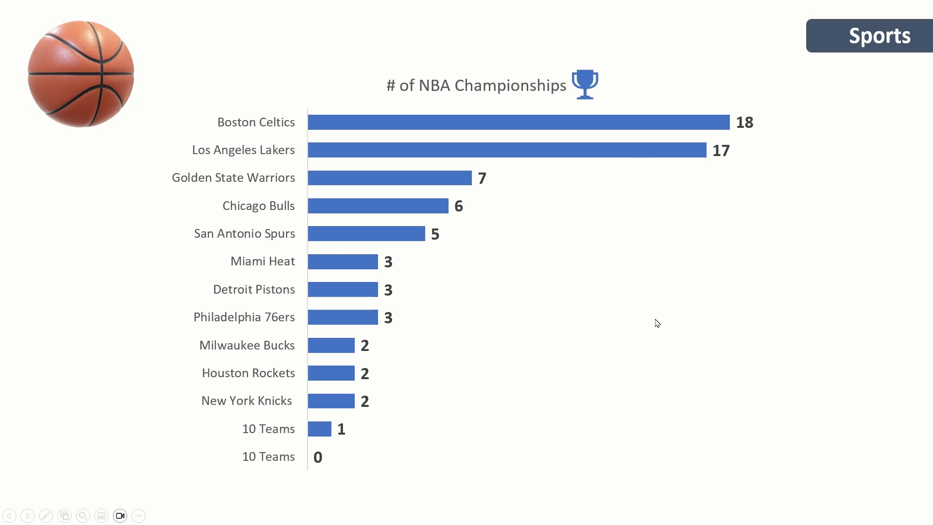
{"action": "key", "text": "Escape"}
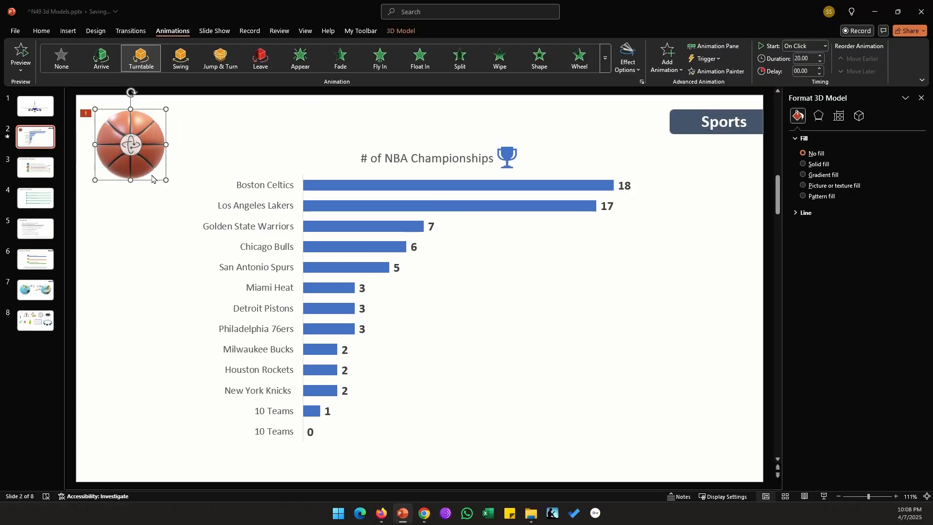
Step: Move the basketball slightly lower beside the chart title, apply the Jump & Turn animation and preview it in the slide show
{"action": "left_click_drag", "start_coordinate": [152, 179], "coordinate": [161, 200]}
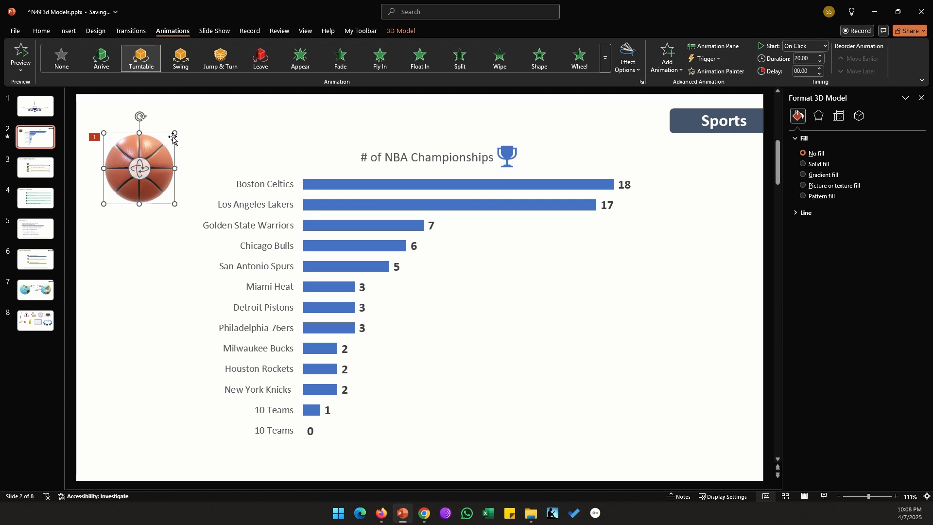
{"action": "left_click", "coordinate": [214, 71]}
{"action": "left_click", "coordinate": [645, 473]}
{"action": "left_click", "coordinate": [823, 496]}
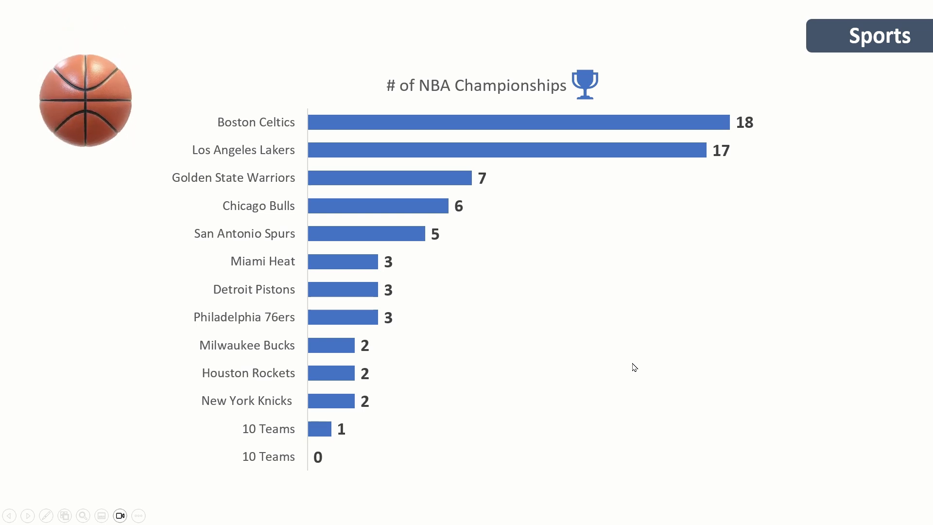
{"action": "key", "text": "Escape"}
Step: Try the Swing, Arrive and Leave animations on the basketball, finishing with the Turntable animation
{"action": "left_click", "coordinate": [181, 63]}
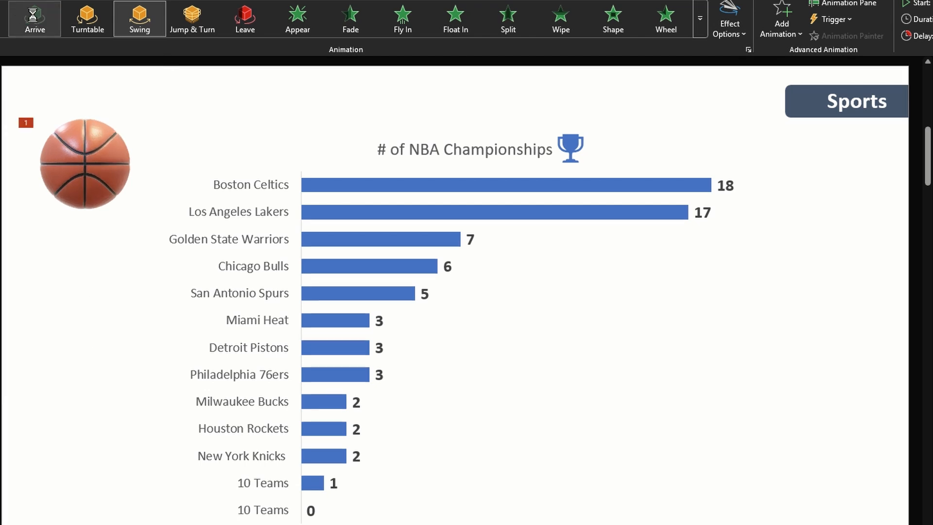
{"action": "left_click", "coordinate": [34, 19]}
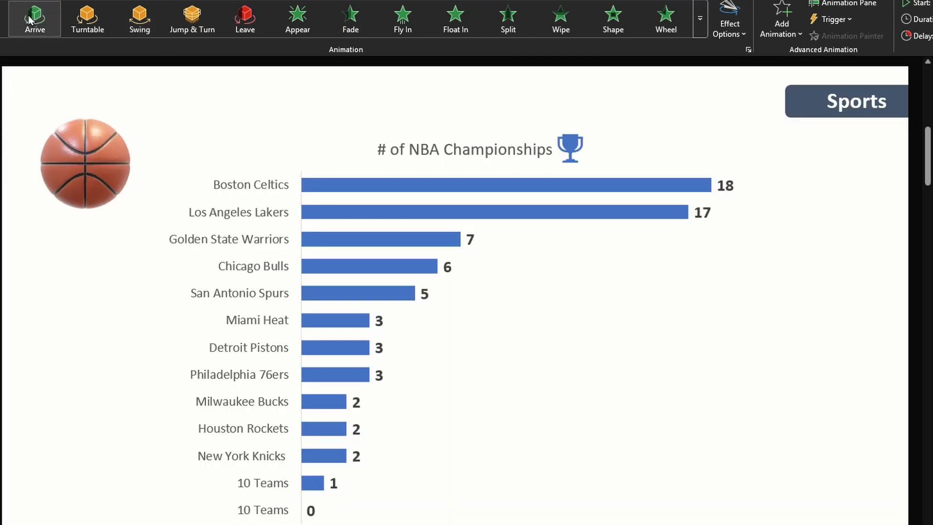
{"action": "left_click", "coordinate": [245, 34]}
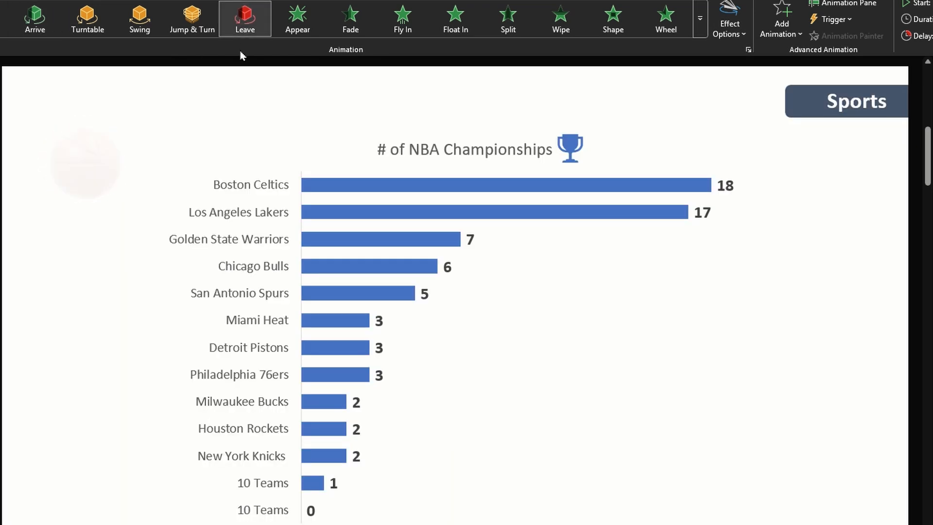
{"action": "left_click", "coordinate": [87, 18]}
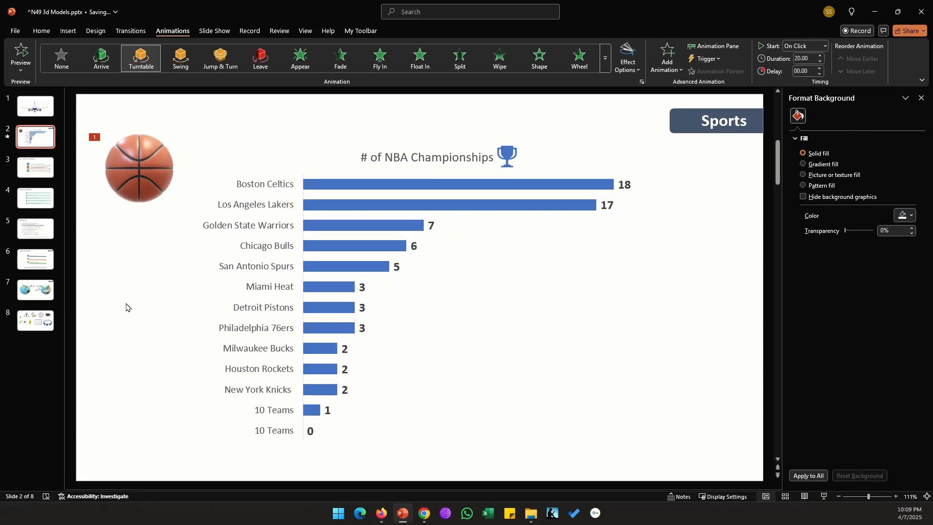
Step: Insert the stock 3D model of a report page with charts from the Office Supplies category on the Key Research Objectives slide
{"action": "scroll", "coordinate": [125, 307], "scroll_direction": "down", "scroll_amount": 1}
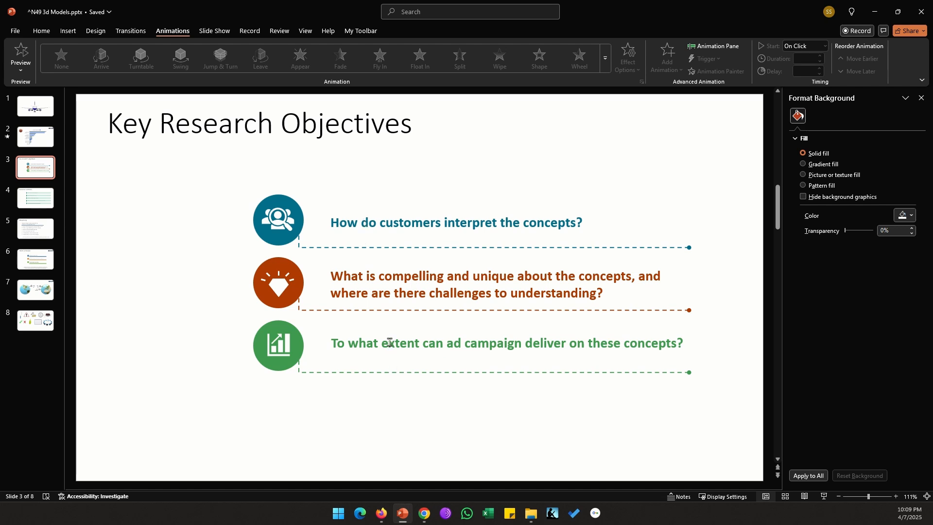
{"action": "left_click", "coordinate": [68, 31]}
{"action": "left_click", "coordinate": [241, 73]}
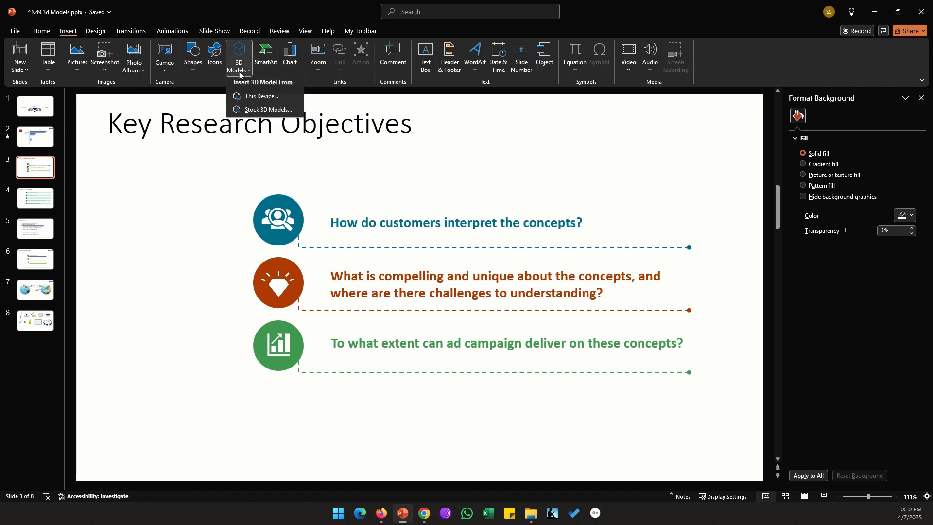
{"action": "left_click", "coordinate": [265, 110]}
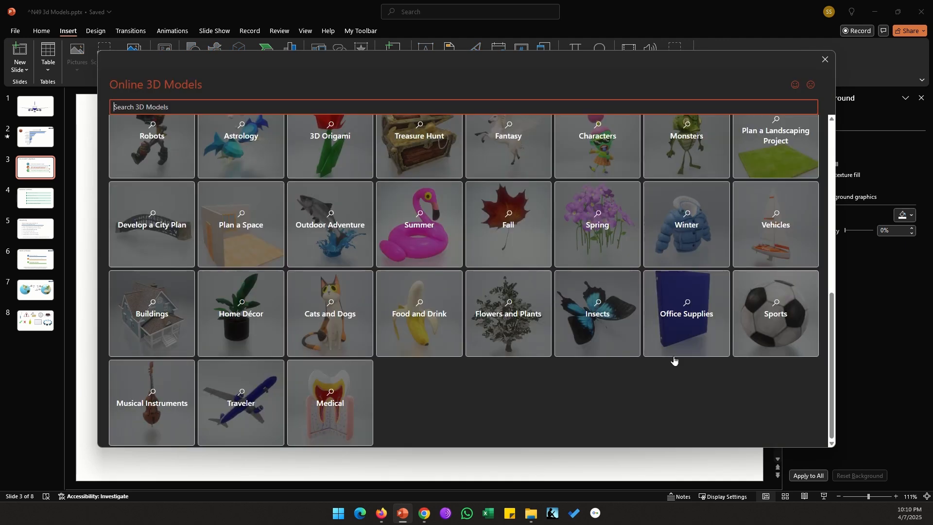
{"action": "left_click", "coordinate": [677, 344]}
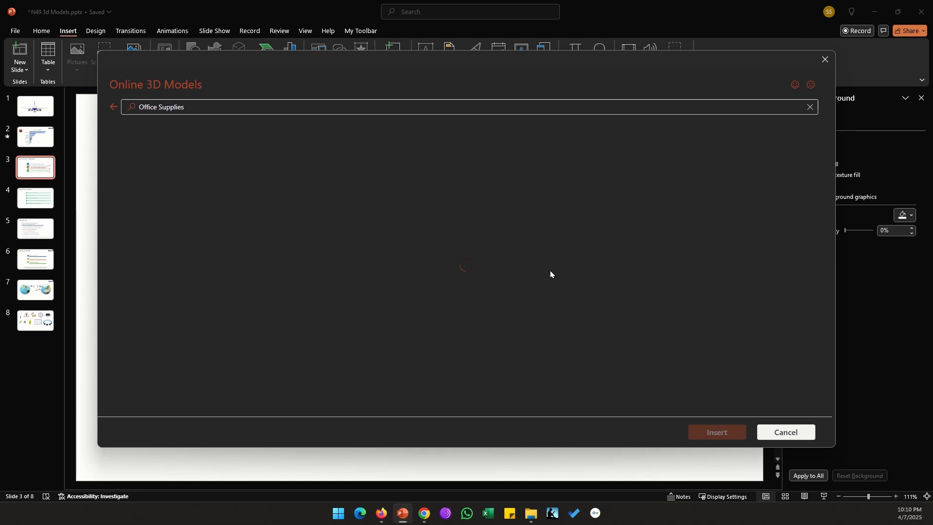
{"action": "scroll", "coordinate": [364, 246], "scroll_direction": "down", "scroll_amount": 5}
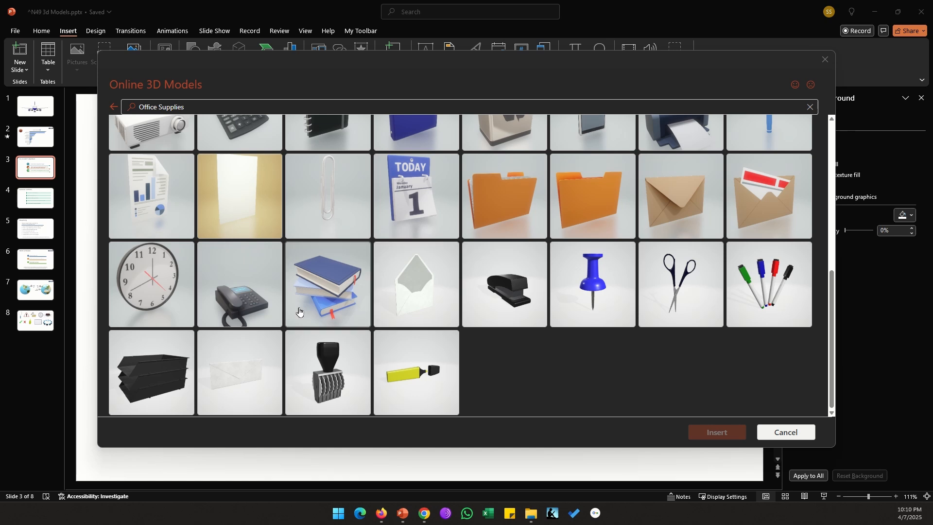
{"action": "left_click", "coordinate": [159, 199]}
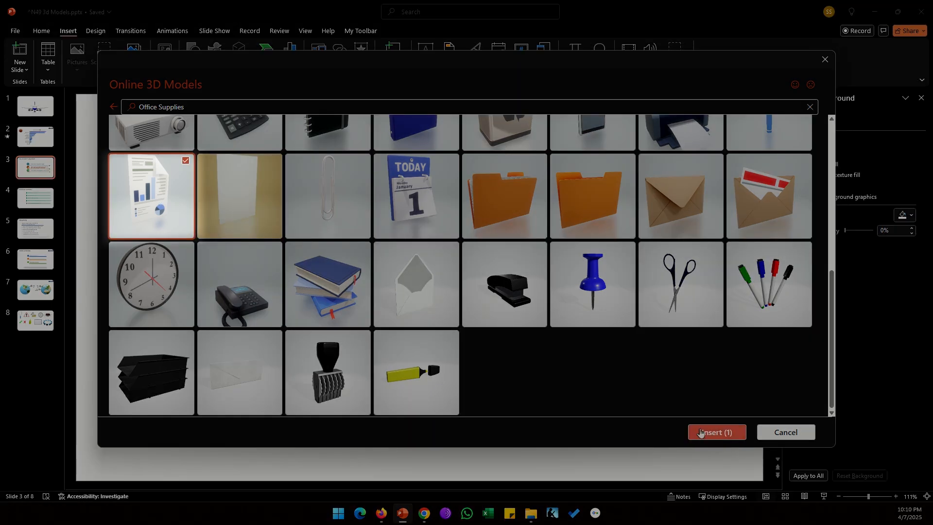
{"action": "left_click", "coordinate": [716, 432]}
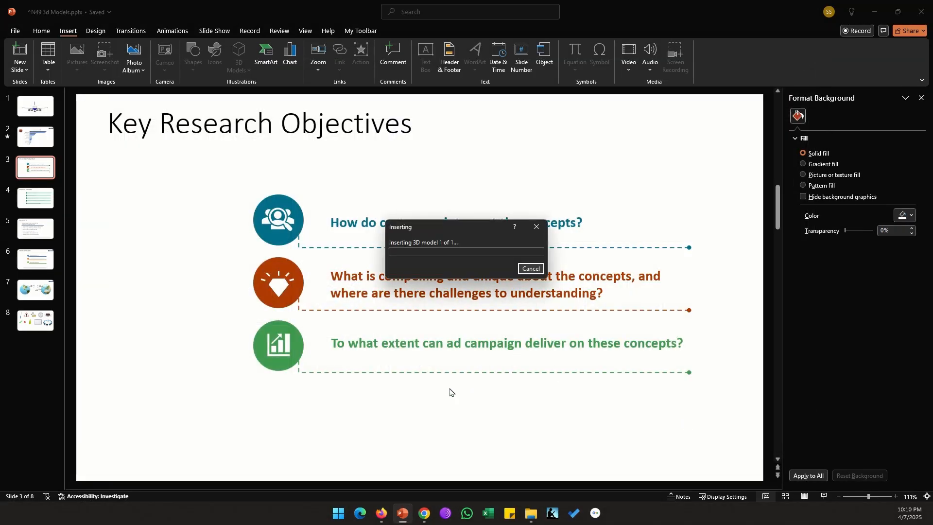